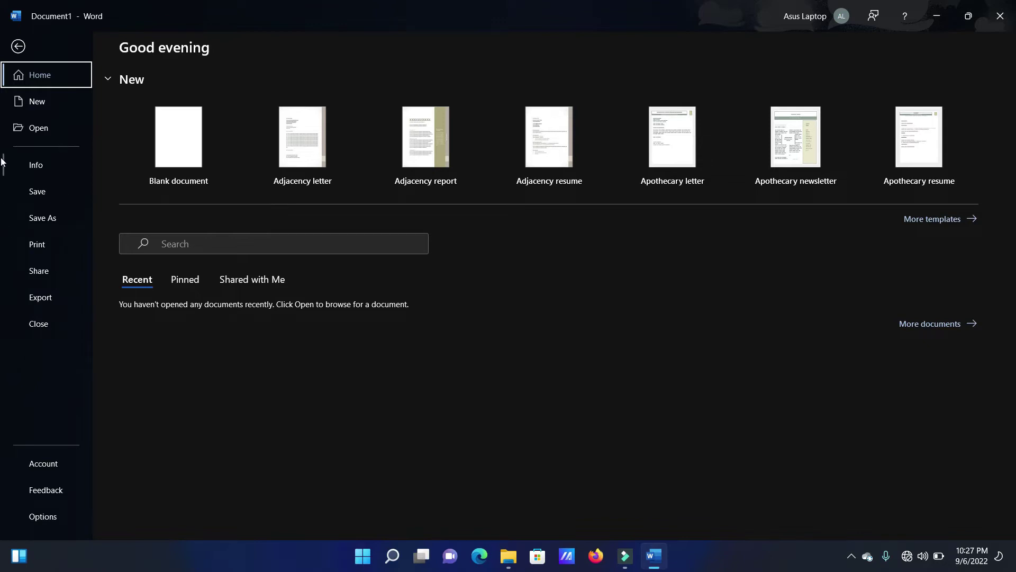
- Return to the blank document and enter a paragraph of random uppercase filler text starting with "FDAFDAFADFBDSKKDSJBVKJSDBVDS"
left_click(18, 46)
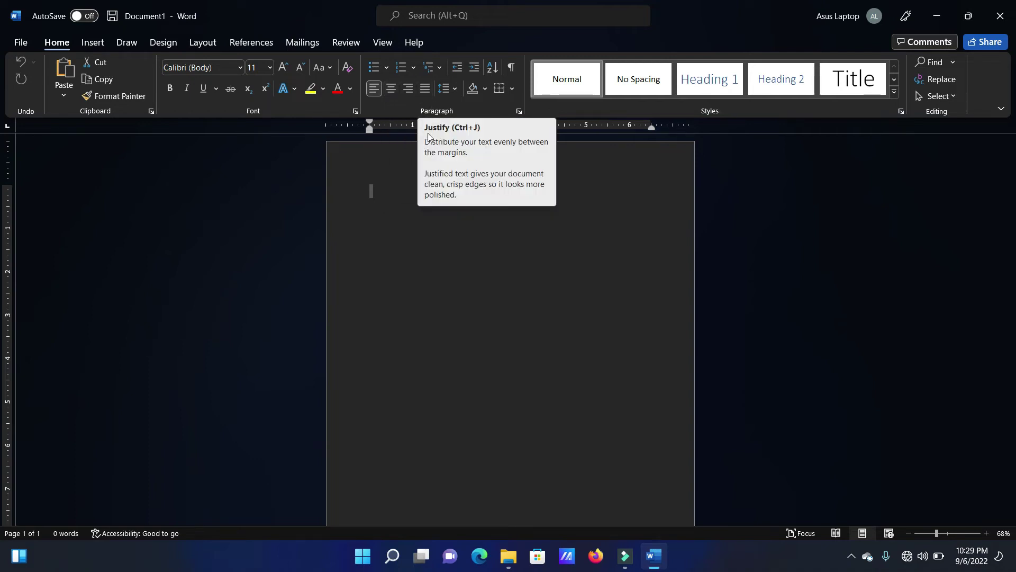
left_click(405, 199)
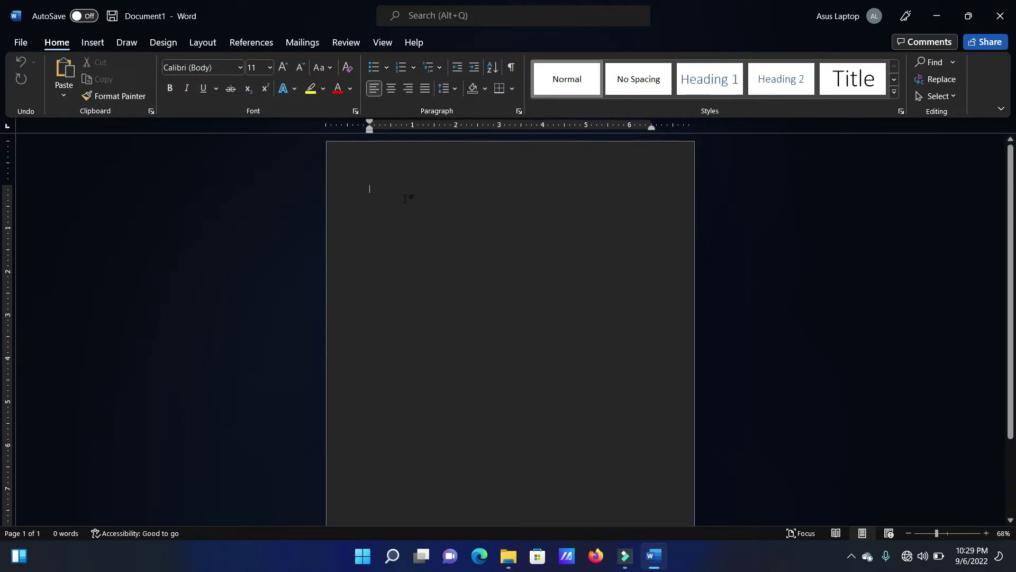
type("FDAFDAFADF")
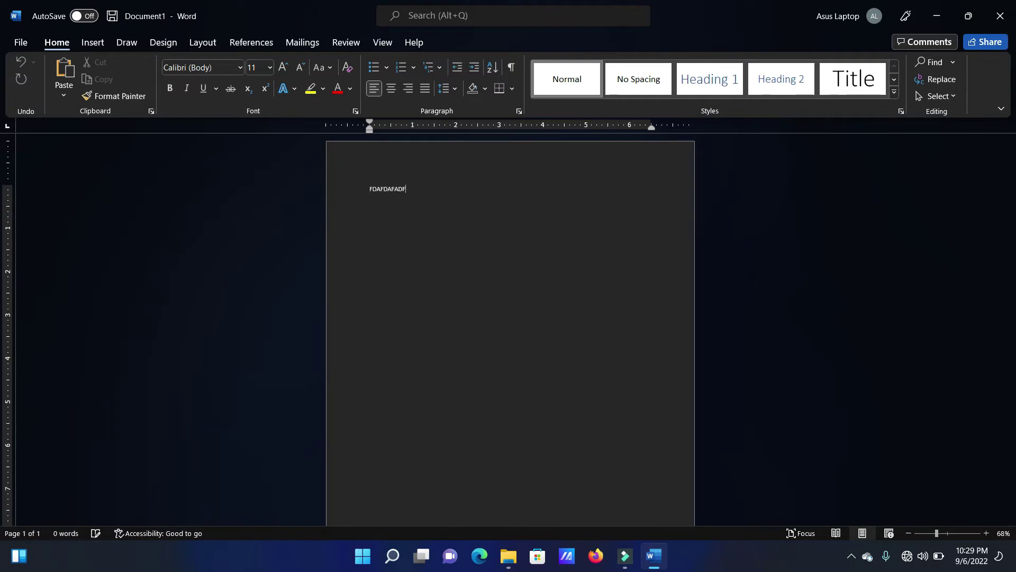
type("BDSKKDSJBVKJSDBVDS KJDVBKJDBVKDSB DVBDKSBVKDSB DVBKDSBVKDSBVKSDBVKDBVKDVKBDSVBSDBVDSBVKJDSBVJKDSBVKSDBVKBDSBVSDB KSD")
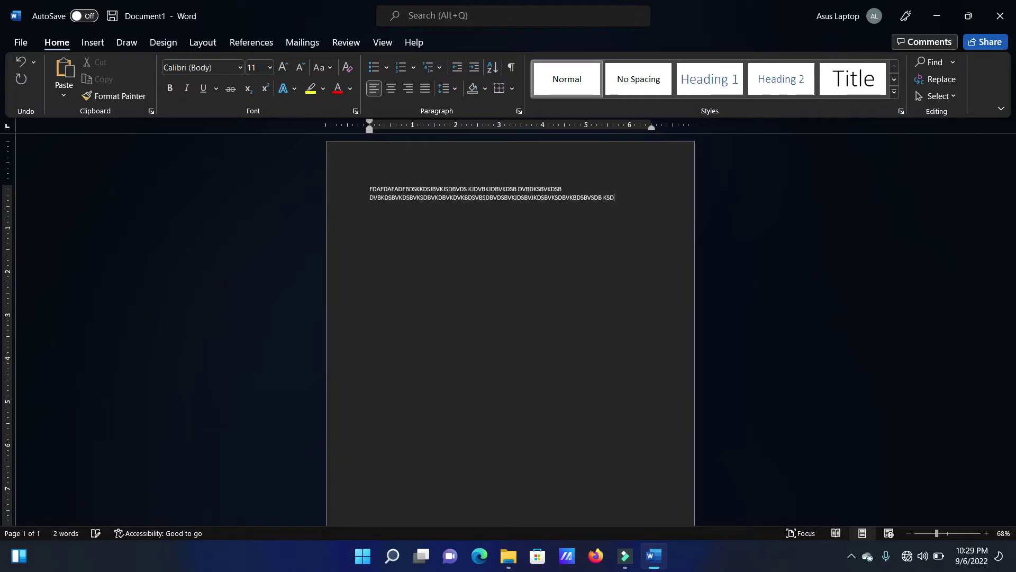
type(" DSHVBDKSBVKDSBVKDSBVKDSBVKDVKBDSKVBDSBVKDSBVKDSBVKHDS DKSBVKDSBVKDSBVKDSBVKSDBVKDSBV")
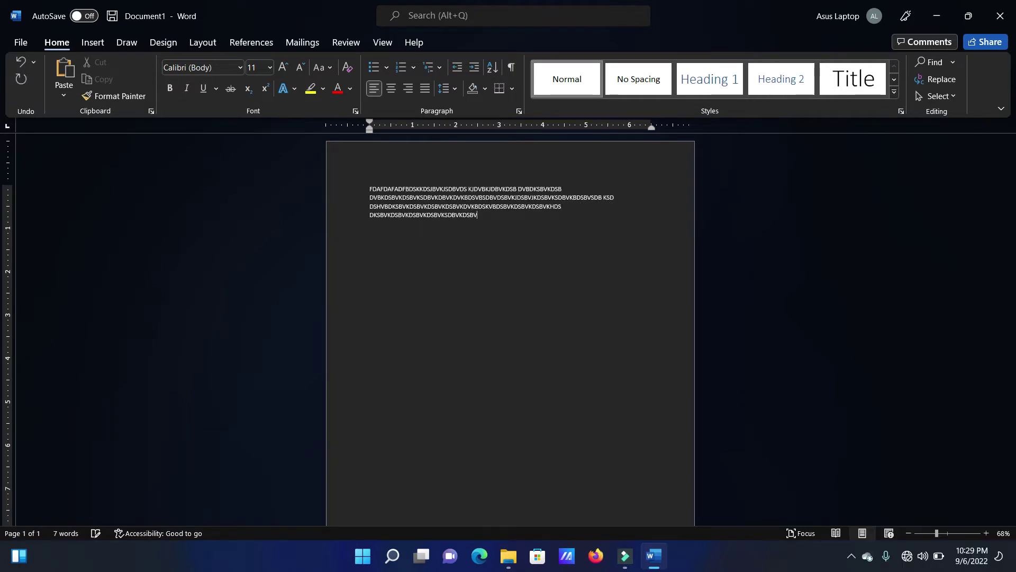
- Copy the whole filler text and paste it twice over the original to make two identical paragraphs
key("ctrl+a")
key("ctrl+c")
key("ctrl+v")
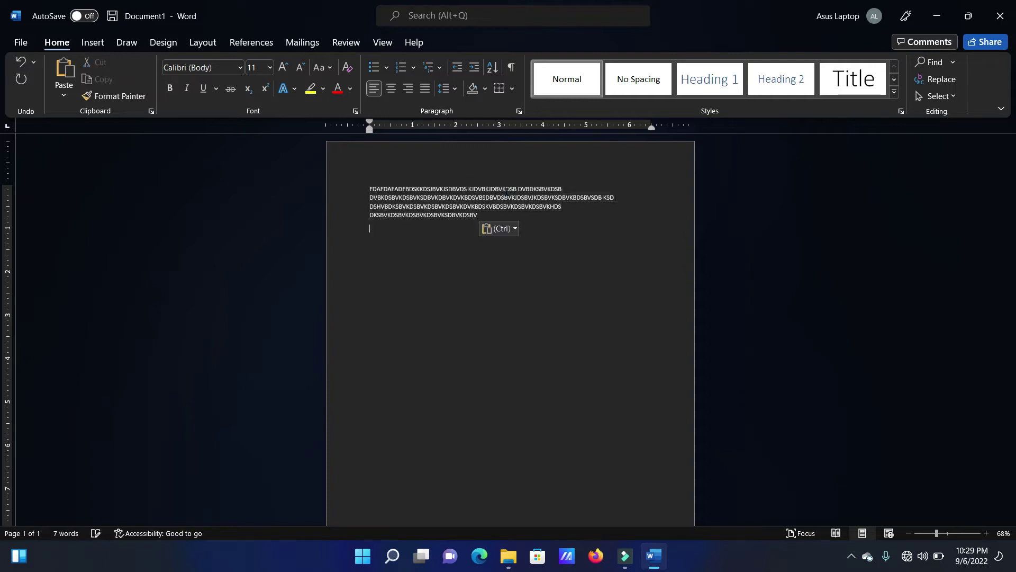
key("ctrl+v")
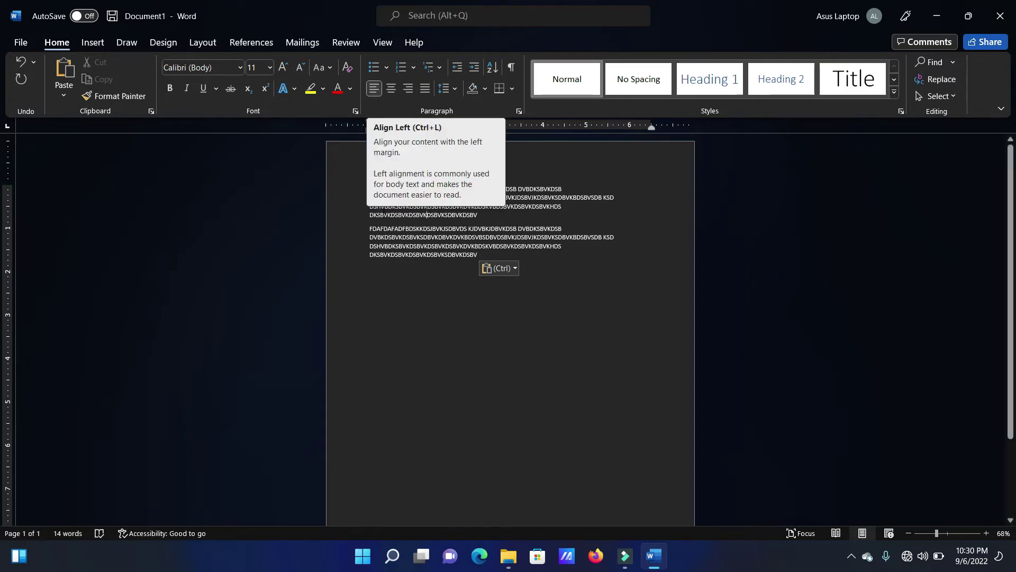
left_click(391, 291)
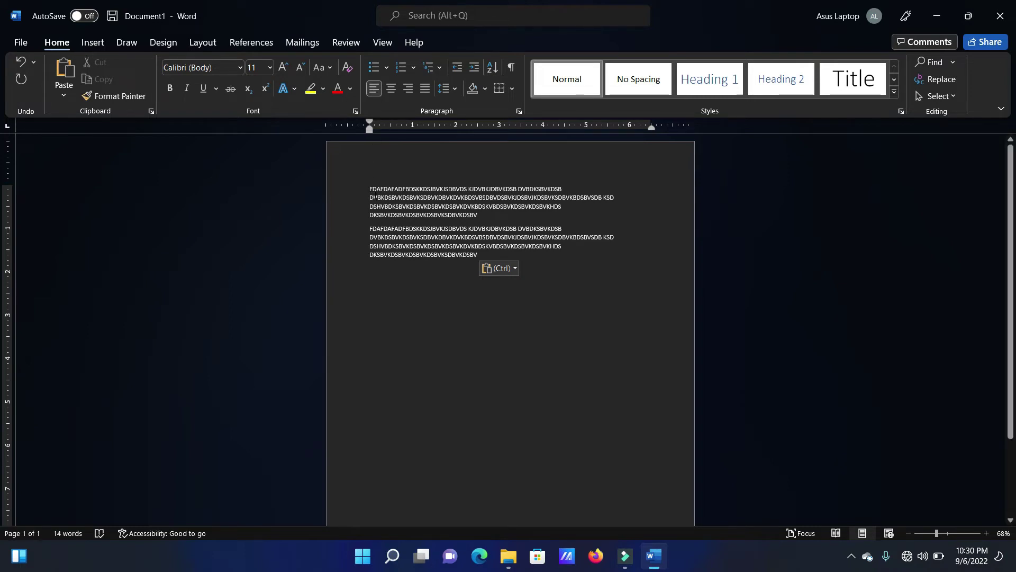
- Select both paragraphs and cycle them through centre, left and right alignment, ending with Justify
left_click_drag(370, 185, 479, 262)
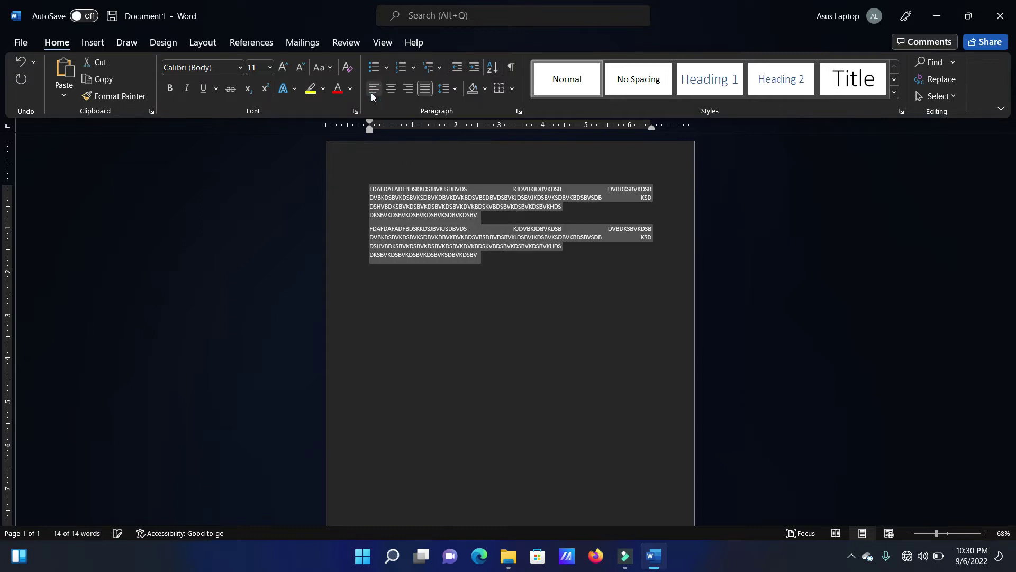
left_click(390, 88)
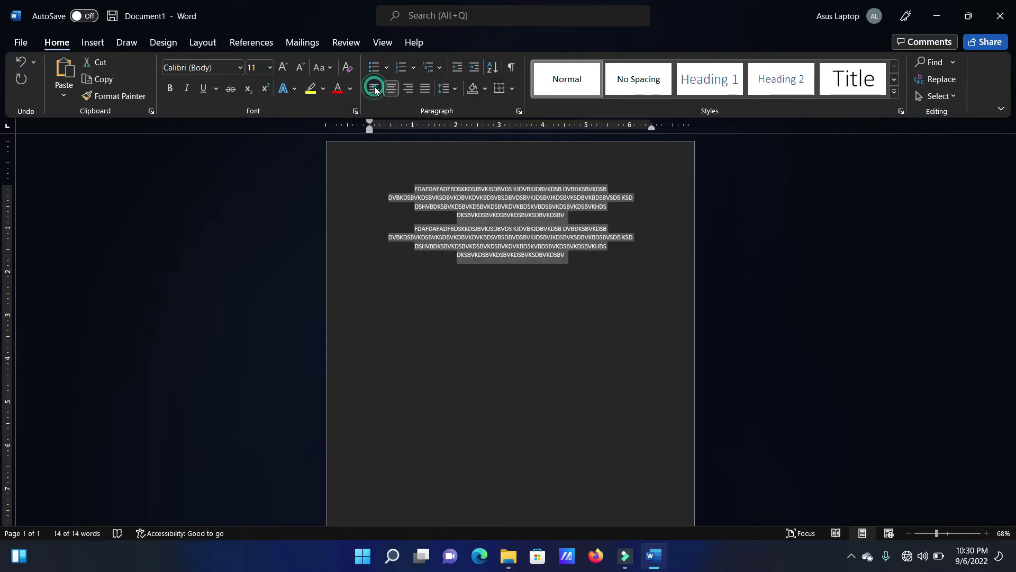
left_click(374, 88)
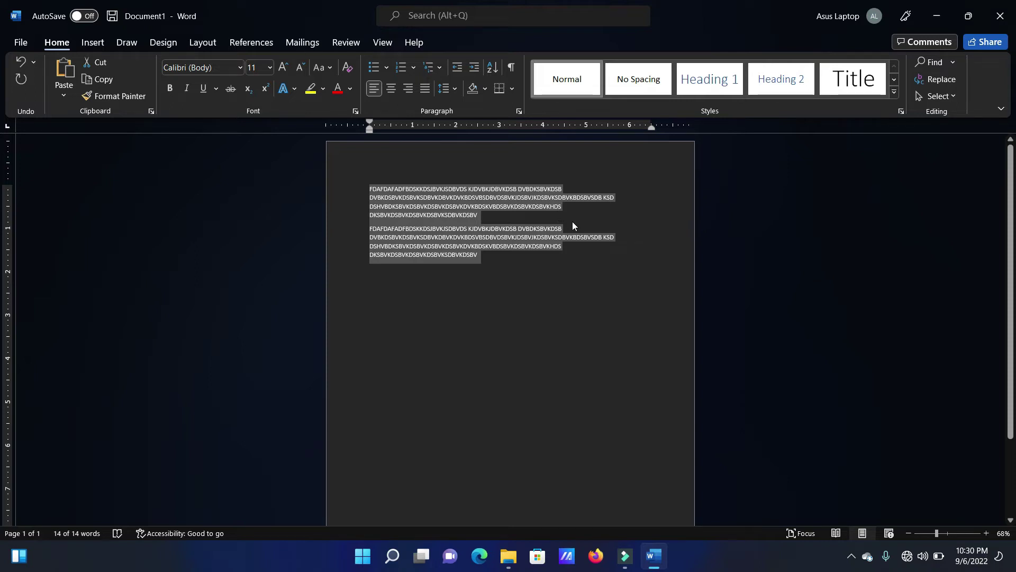
left_click(393, 92)
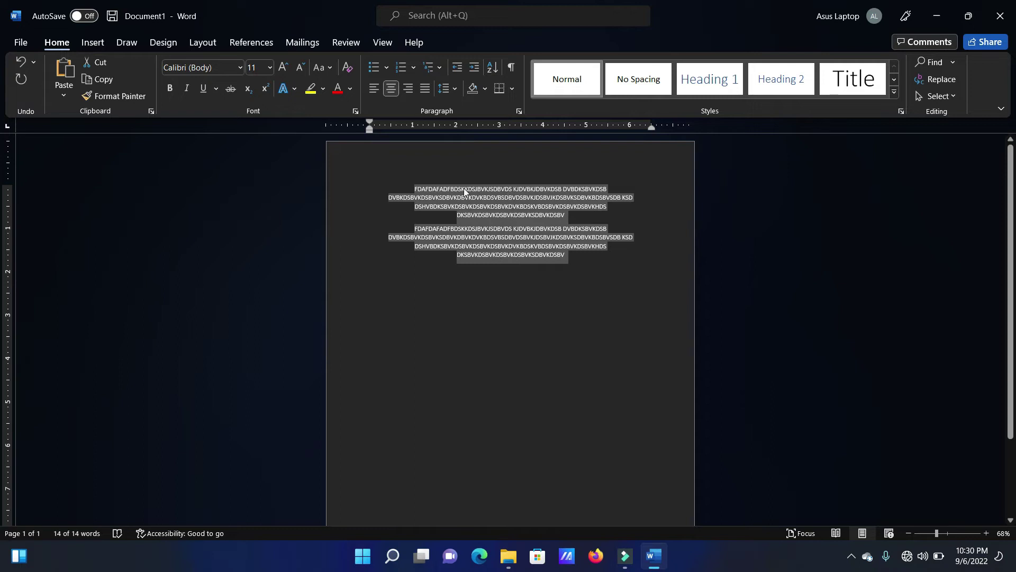
left_click(410, 91)
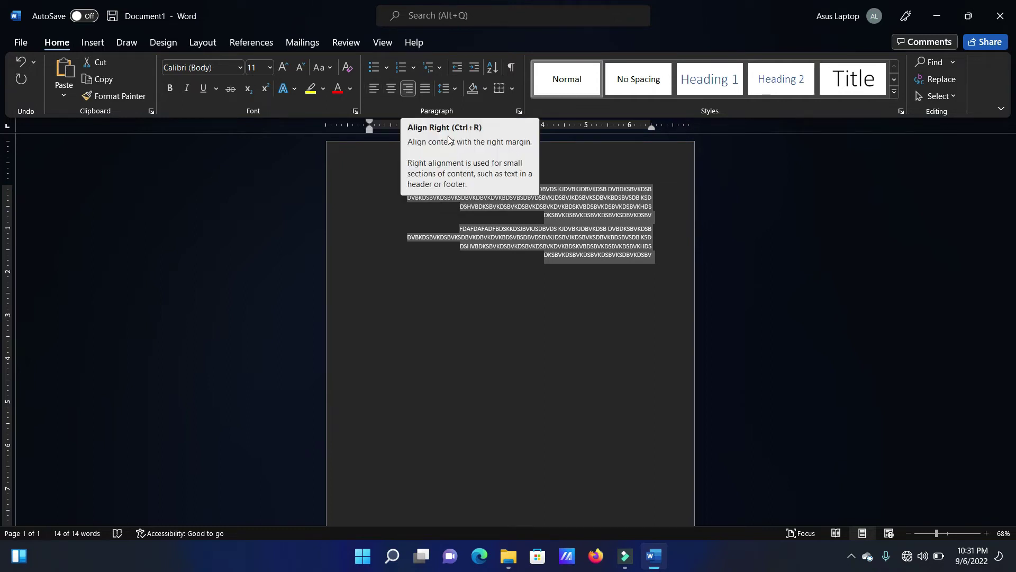
left_click(427, 89)
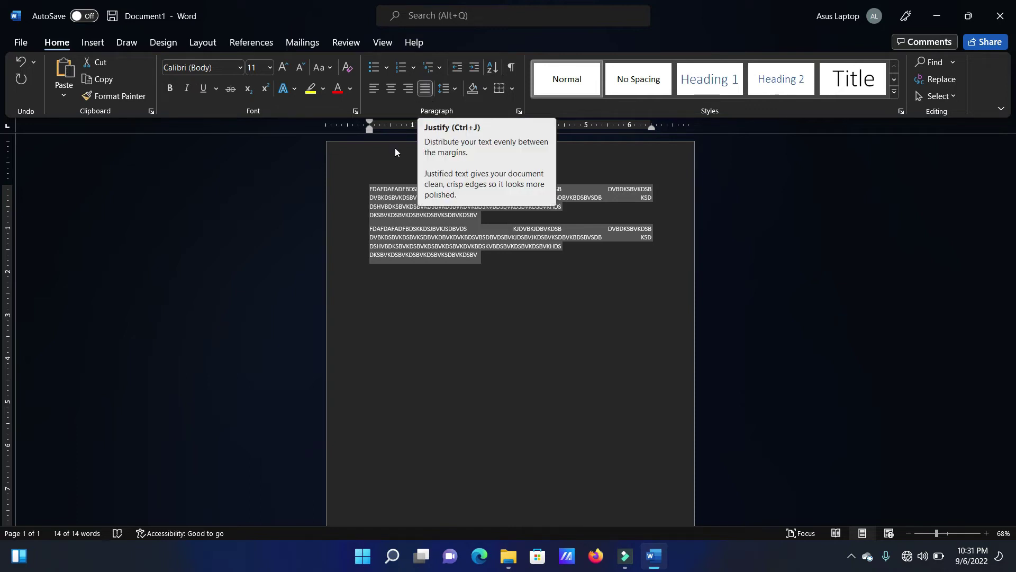
- Set the first paragraph's line spacing to 1.0
left_click(380, 196)
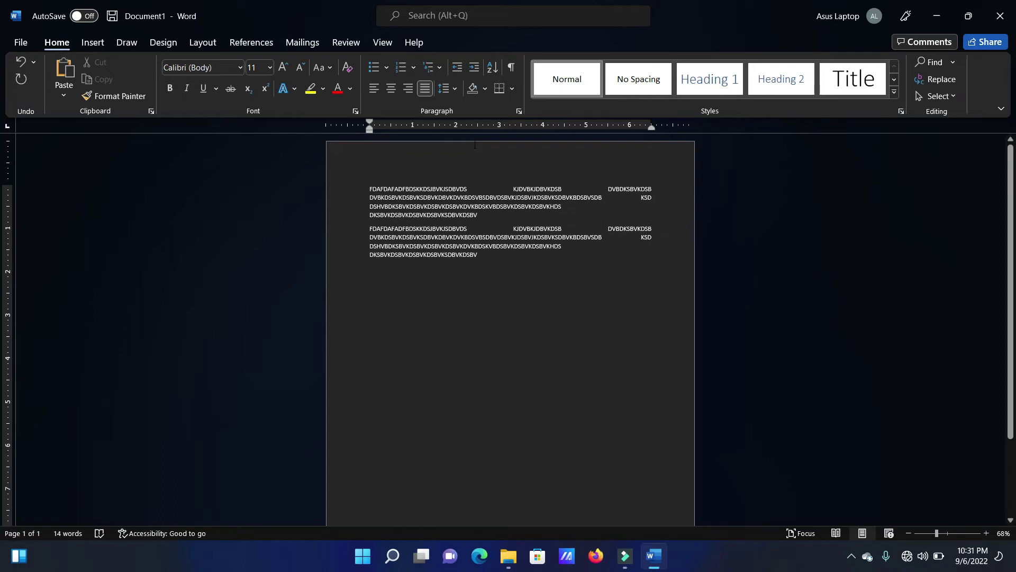
left_click(455, 93)
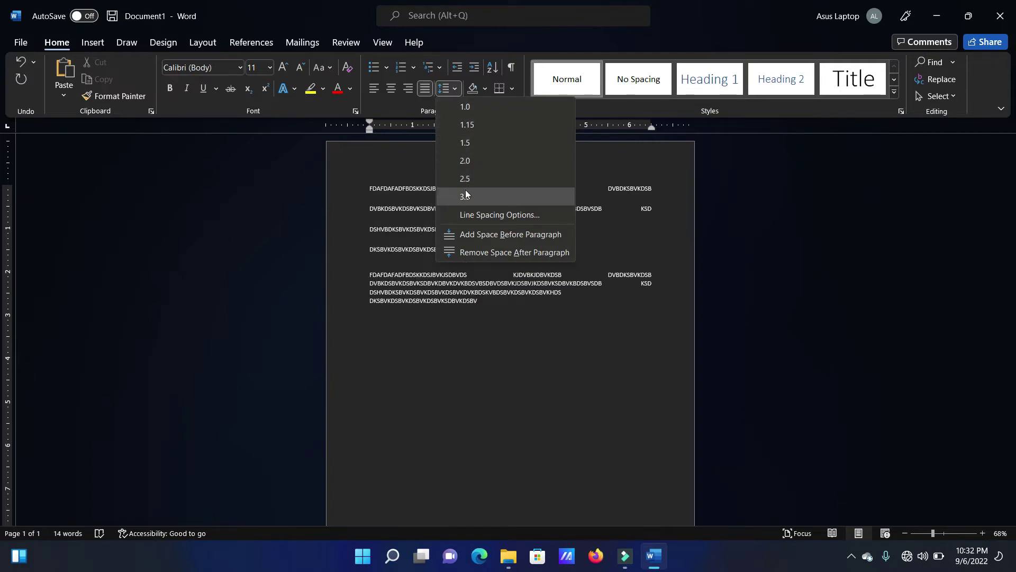
left_click(465, 107)
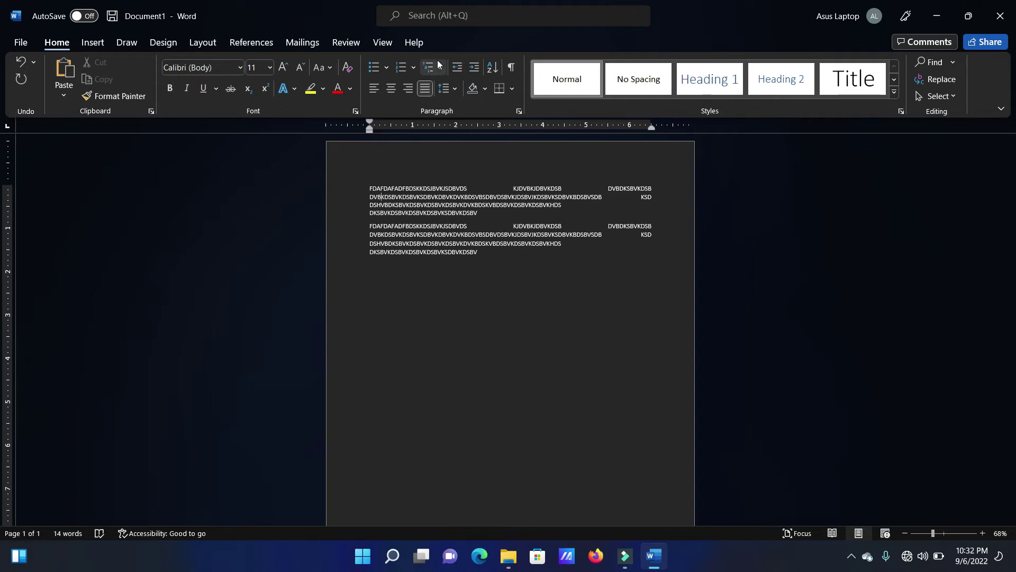
- Try a line spacing of 2.0 on the first paragraph and undo it
left_click(457, 88)
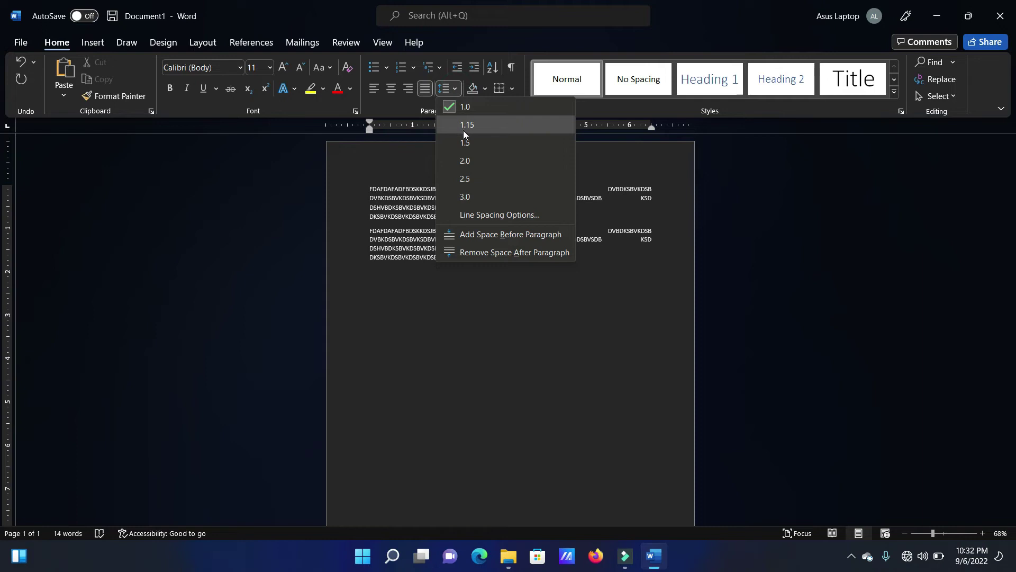
left_click(465, 161)
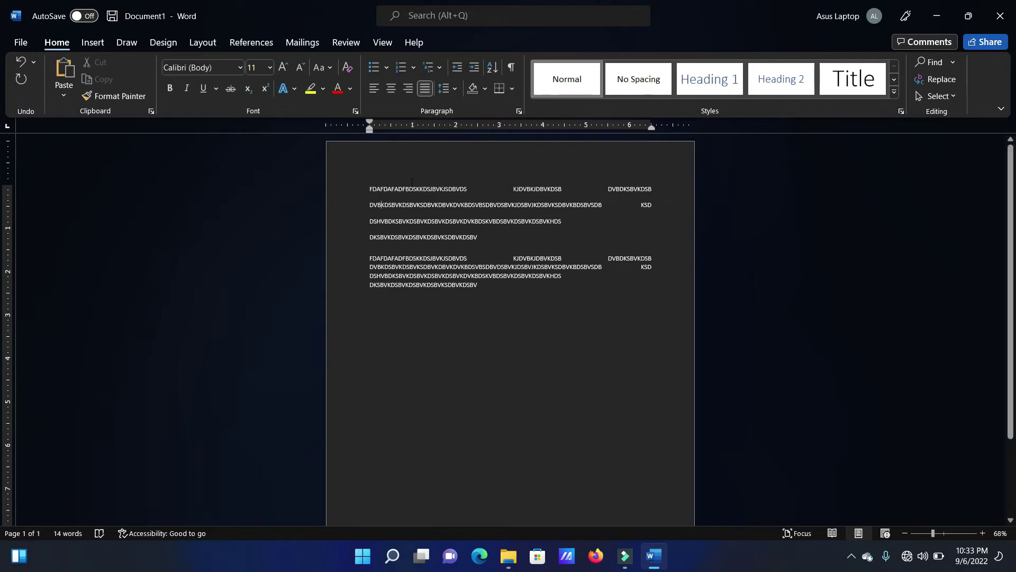
key("ctrl+z")
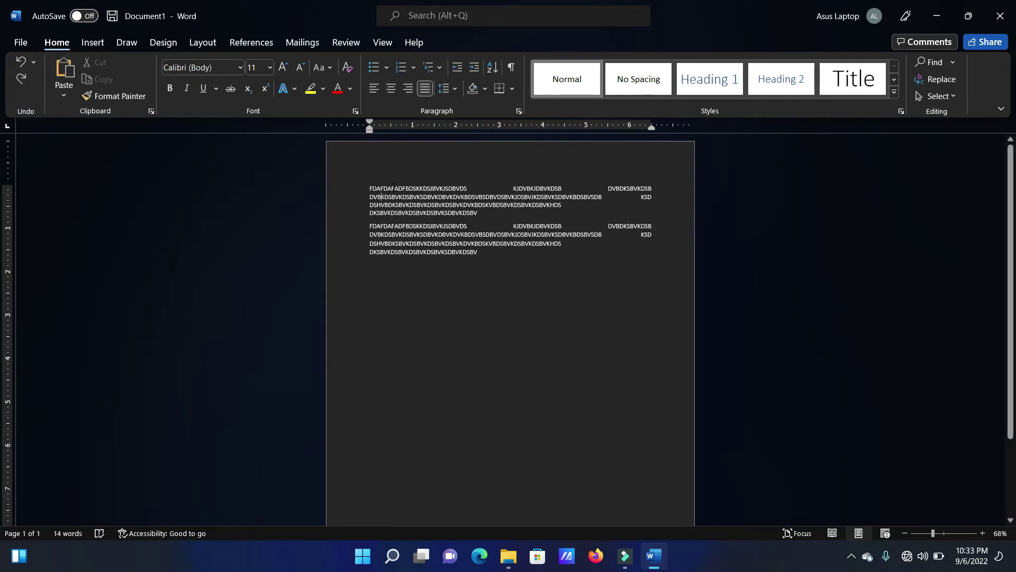
- Apply the "1. 2. 3." numbering format to both paragraphs
left_click(367, 189)
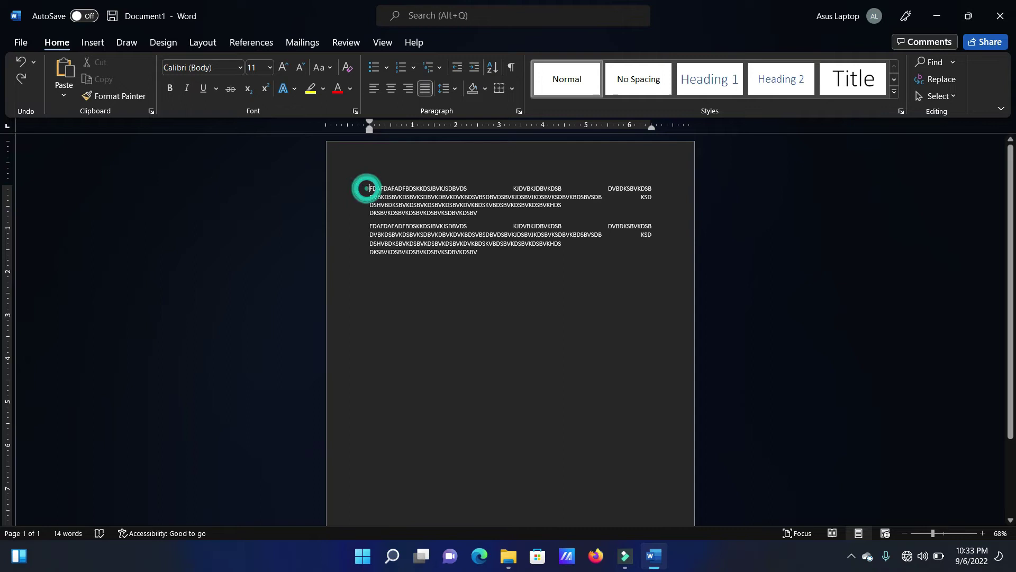
left_click(414, 66)
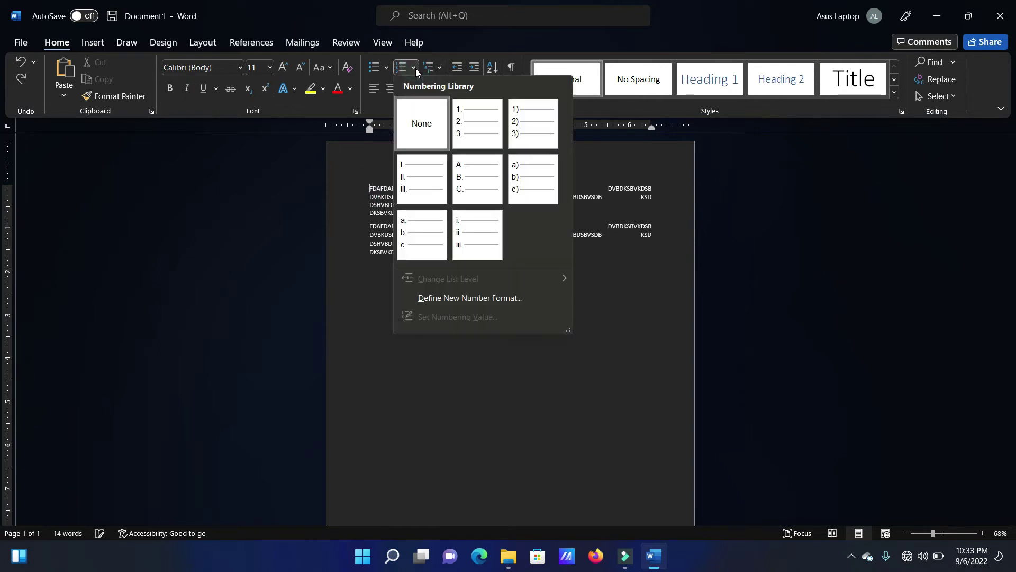
left_click(480, 126)
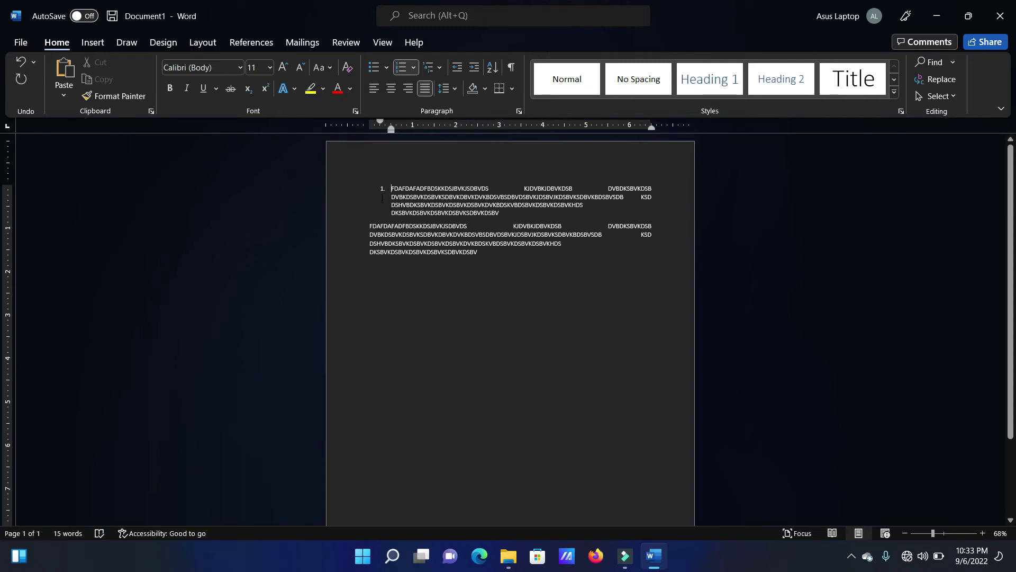
left_click(368, 226)
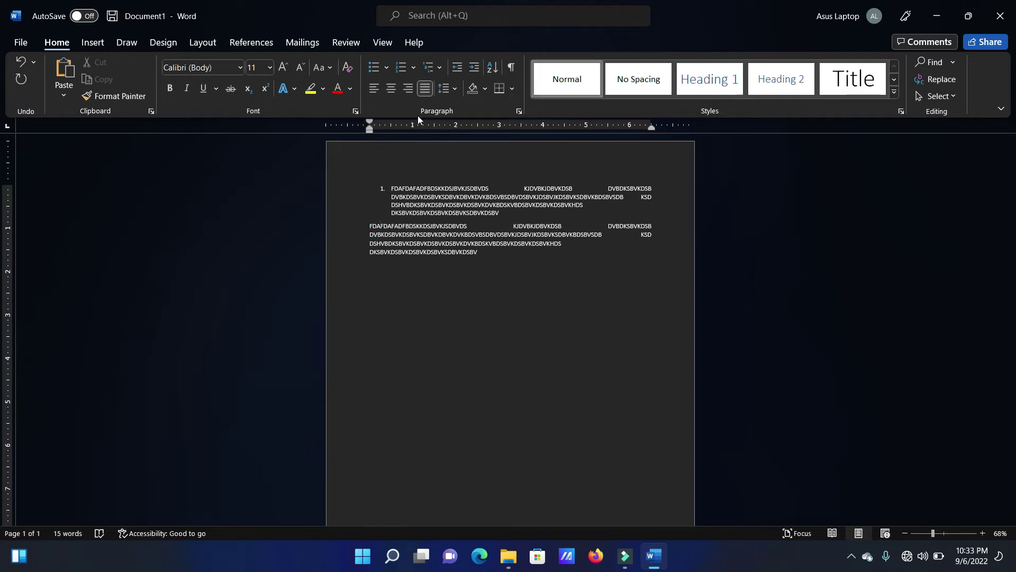
left_click(416, 70)
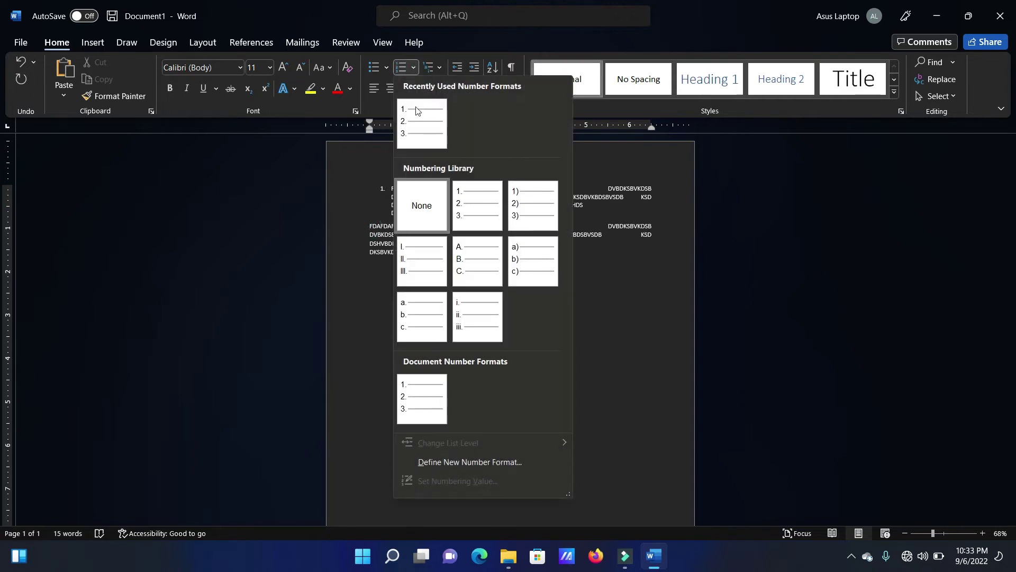
left_click(419, 127)
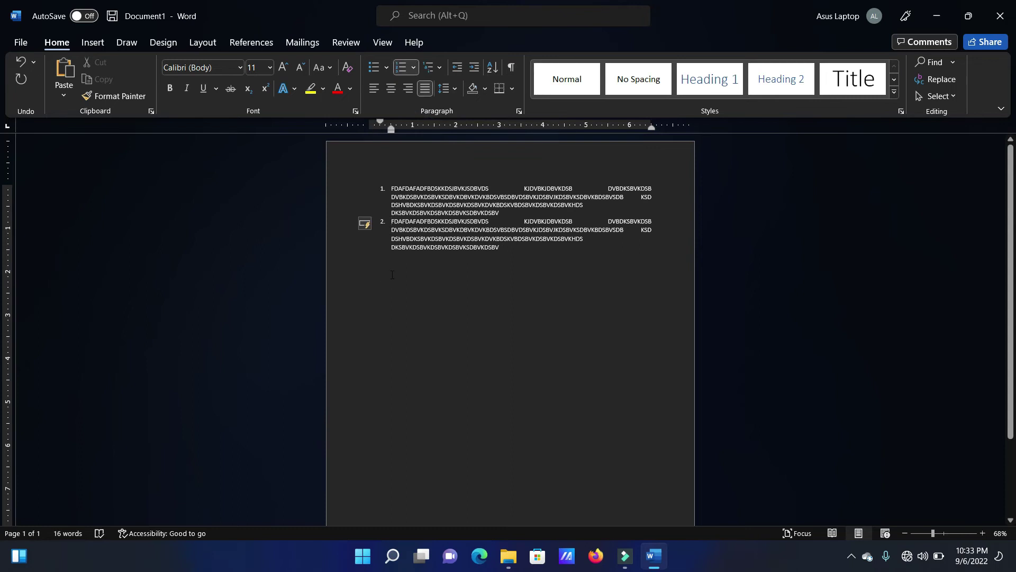
- Change the numbered list of two paragraphs to a bulleted list with the arrowhead bullet
left_click(982, 533)
left_click(983, 533)
left_click(982, 533)
left_click(983, 533)
left_click(982, 533)
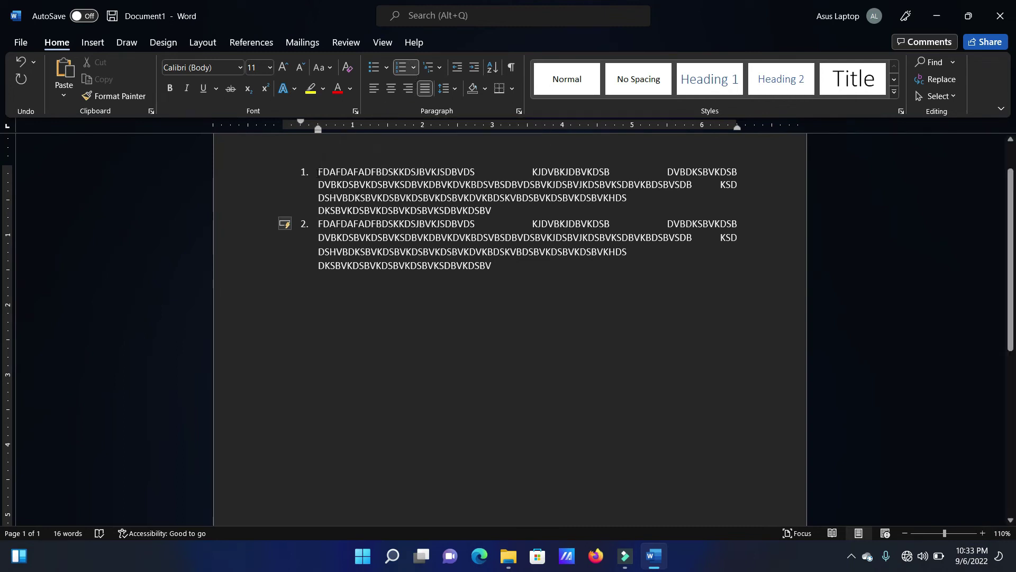
left_click(316, 172)
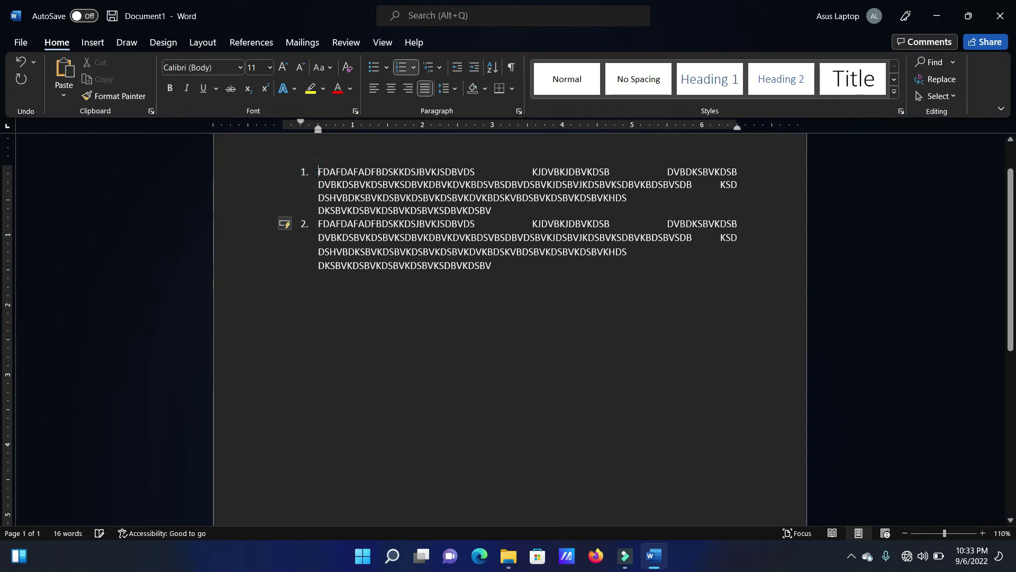
left_click(386, 71)
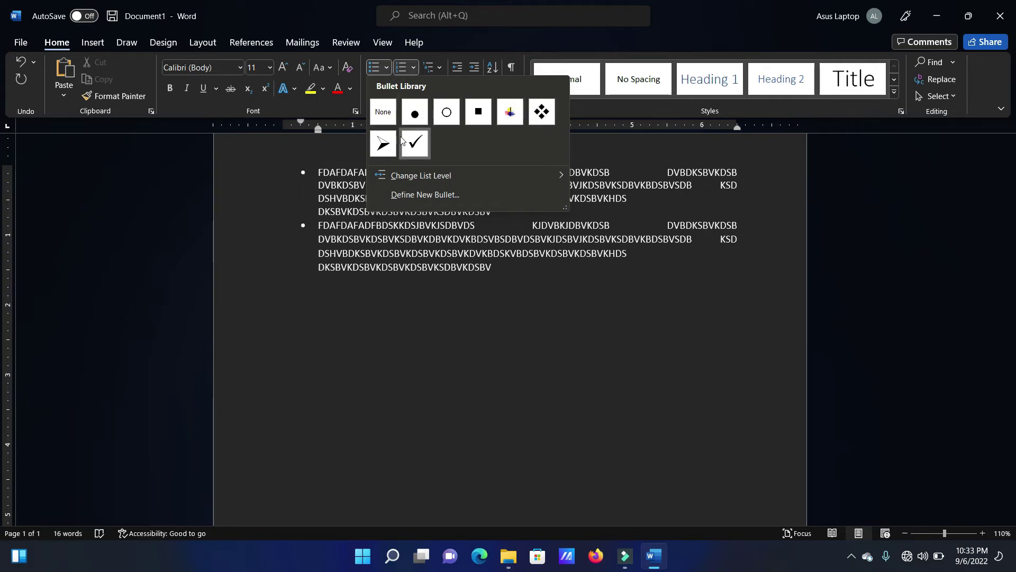
left_click(383, 144)
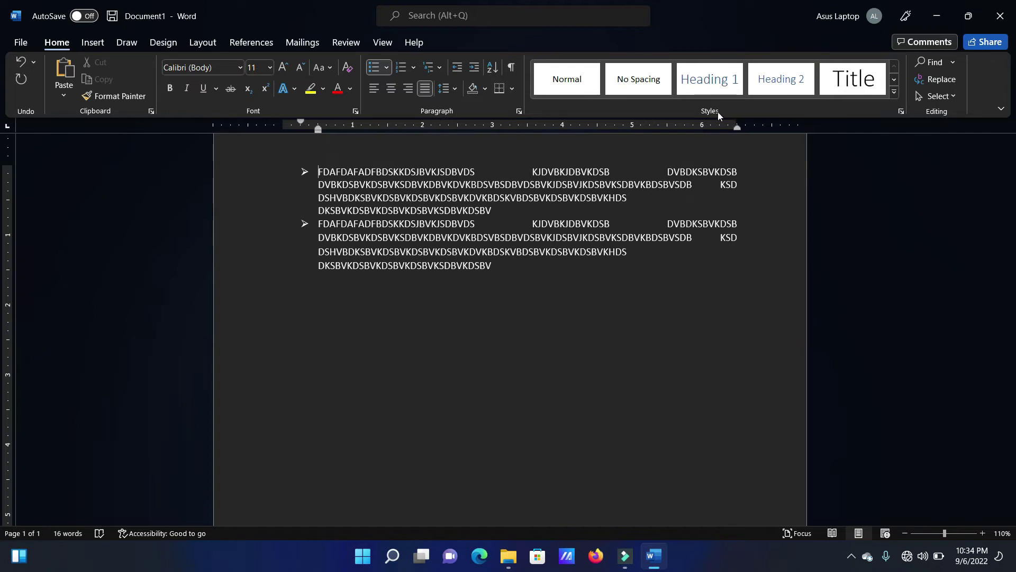
- Preview the Heading 1, No Spacing and Normal styles on the first bulleted paragraph
left_click(689, 79)
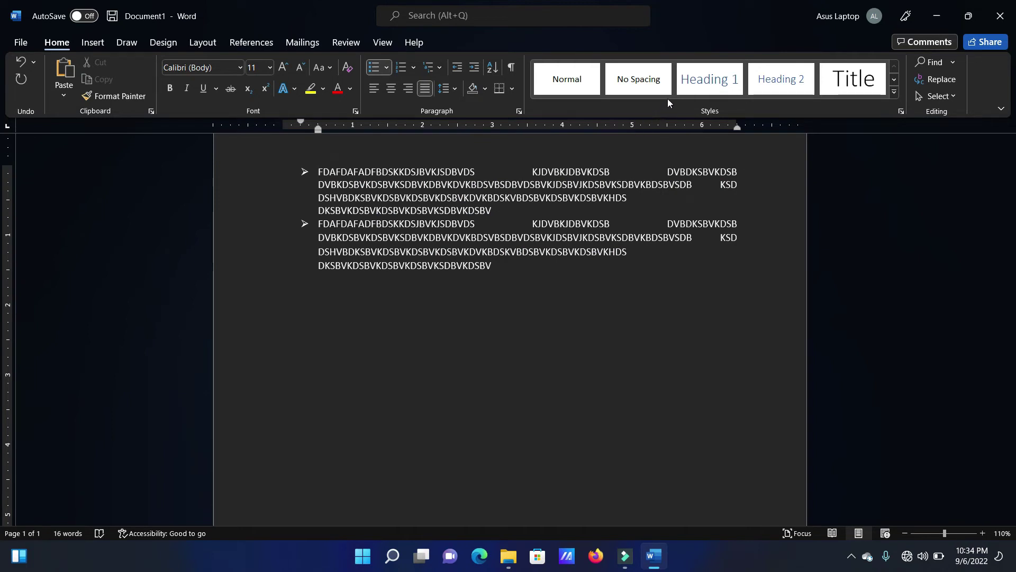
left_click(704, 79)
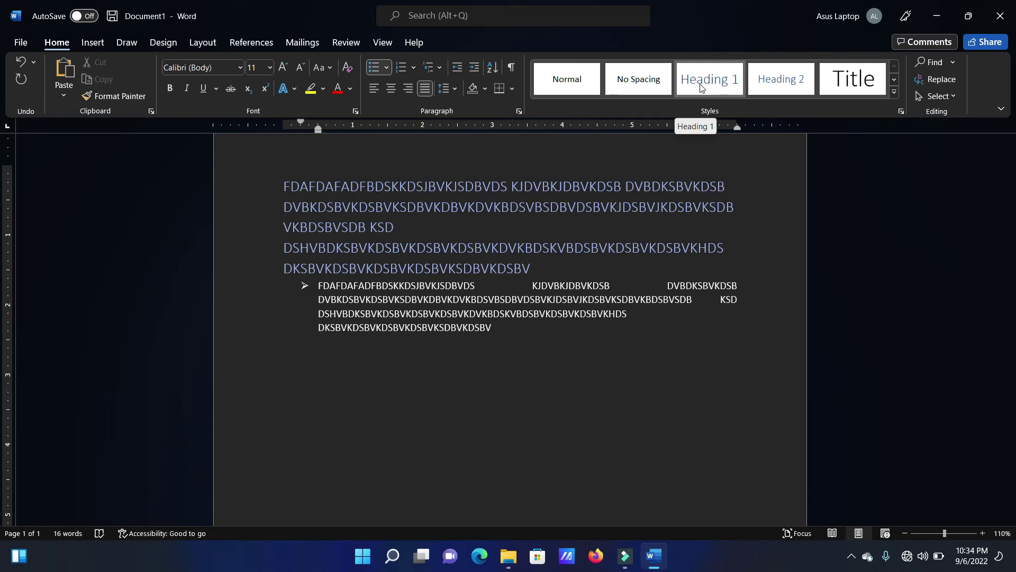
left_click(638, 81)
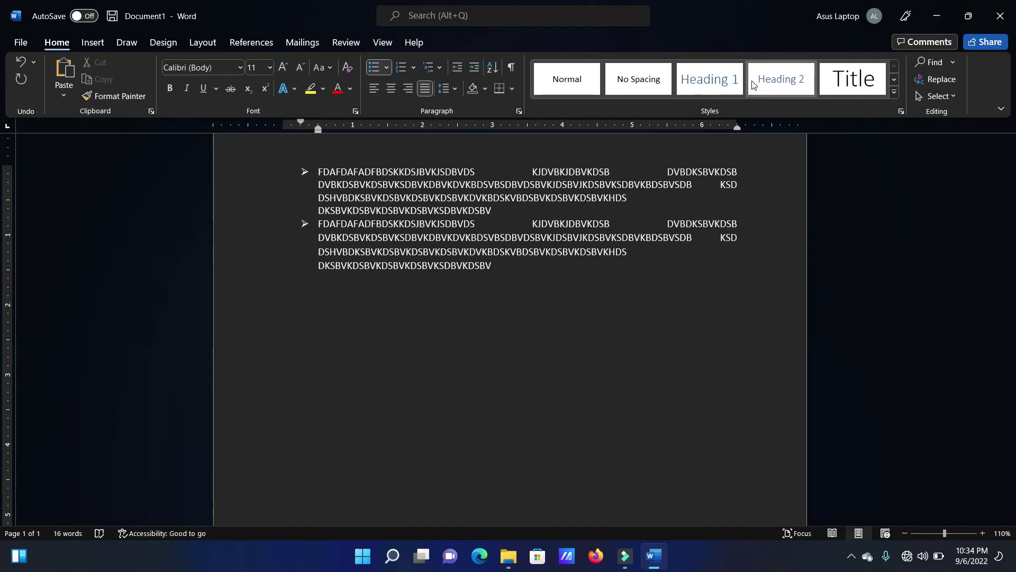
left_click(563, 80)
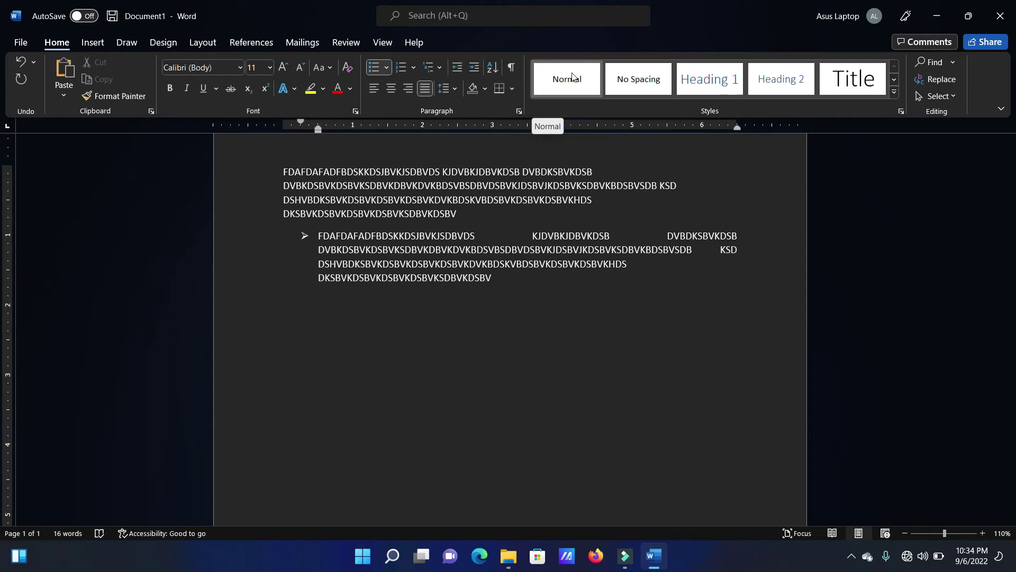
left_click(709, 80)
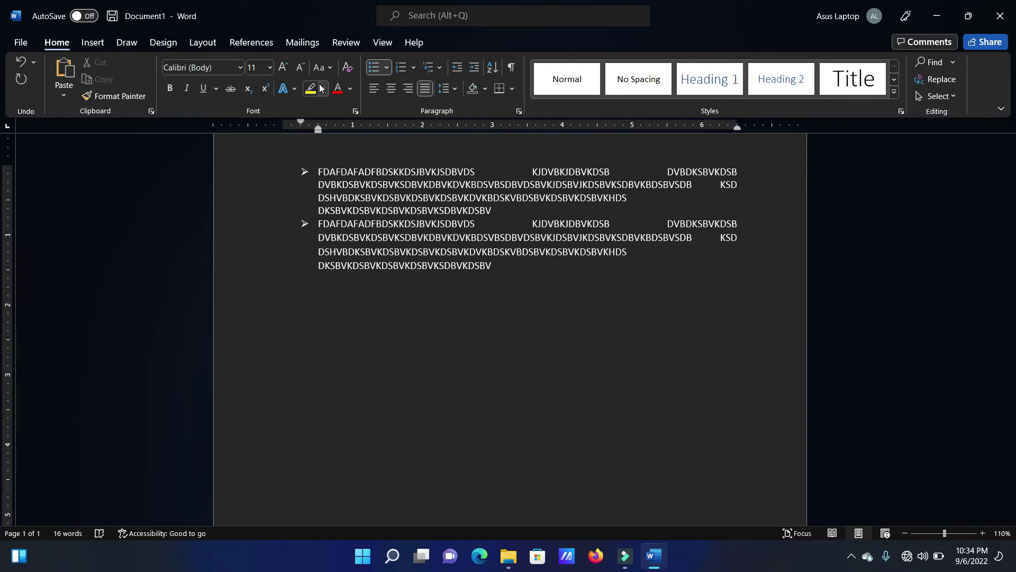
- Browse the list of available fonts without choosing one
left_click(241, 67)
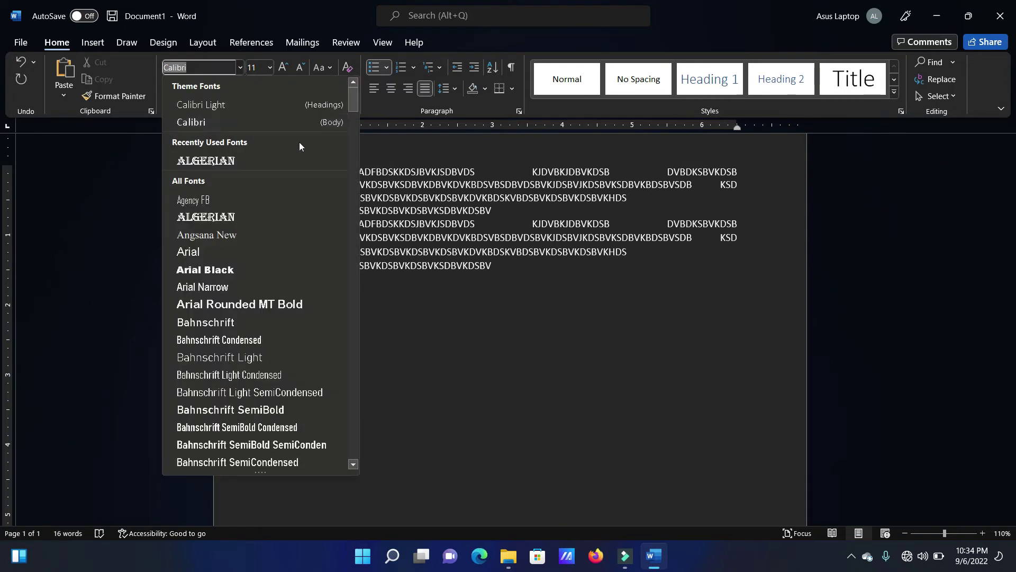
left_click(349, 104)
left_click_drag(349, 104, 354, 191)
left_click(495, 215)
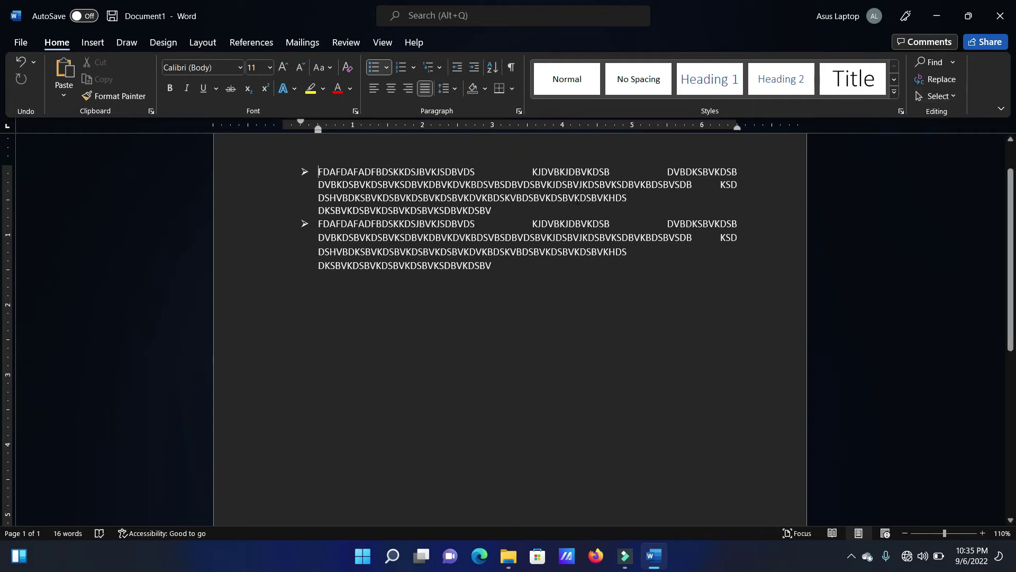
- Select all the text in the document and clear the selection again
left_click(423, 209)
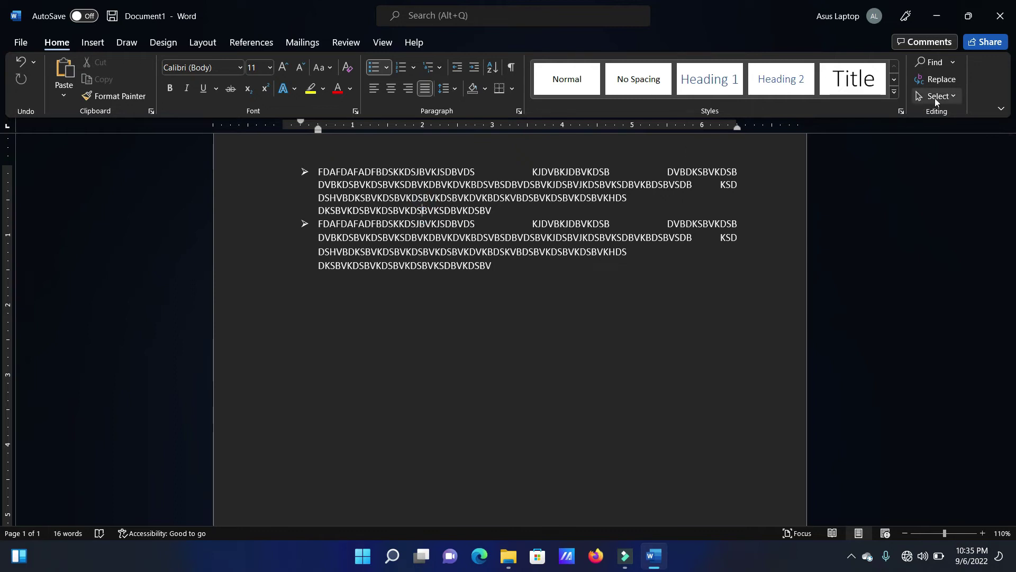
left_click(953, 97)
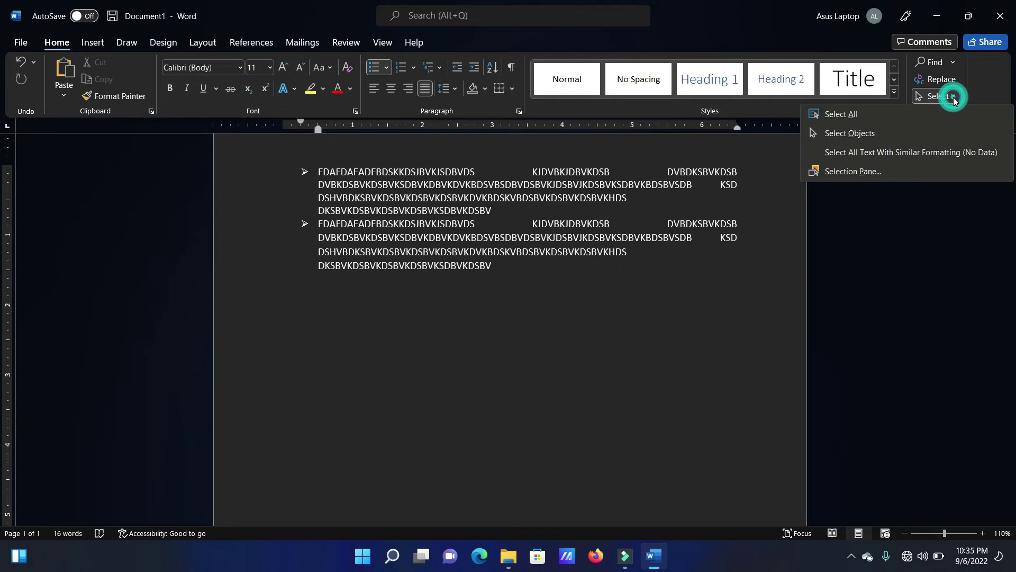
left_click(841, 113)
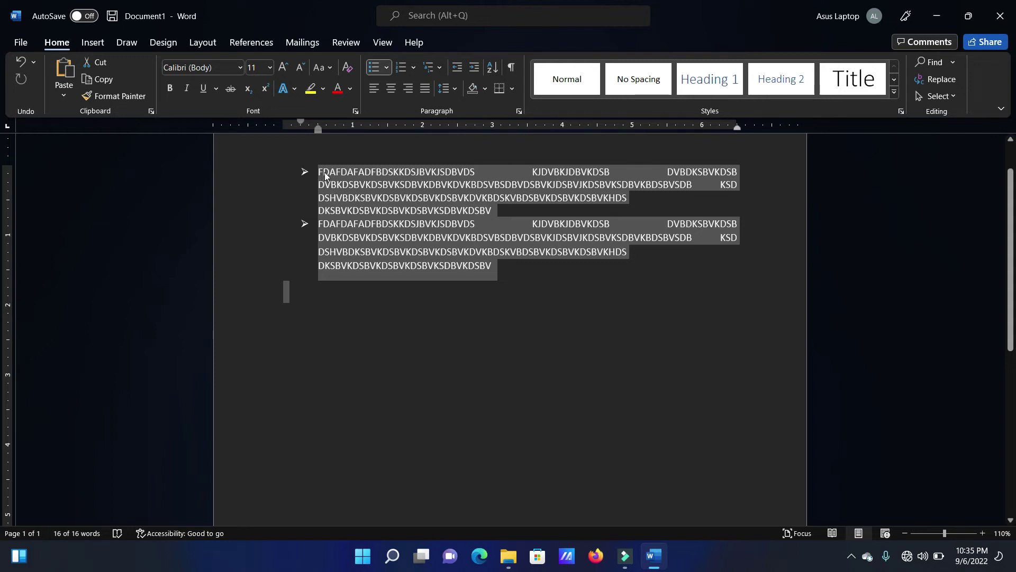
left_click(401, 256)
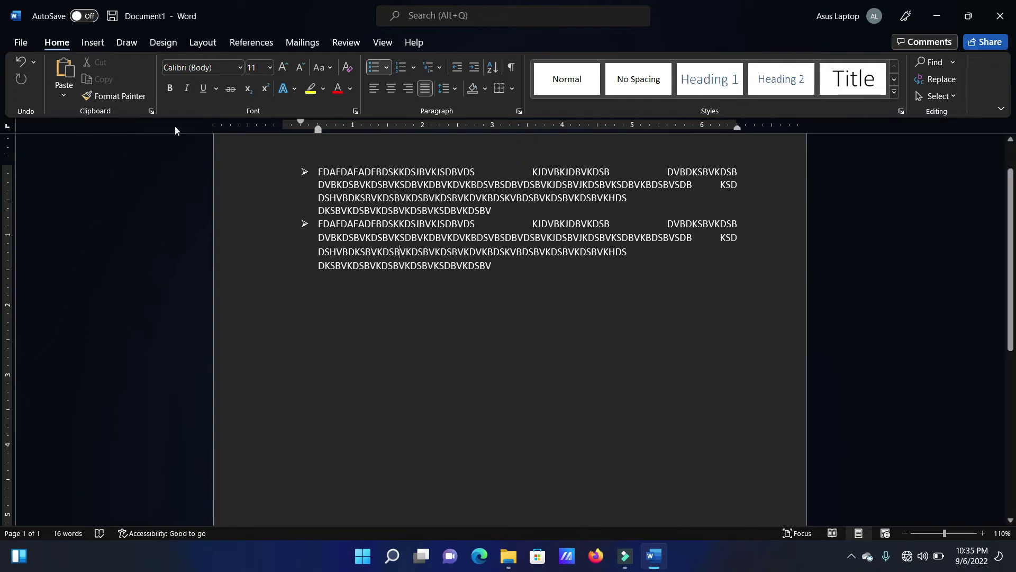
- Insert the Ion (Dark) cover page from the built-in designs and view the whole page
left_click(94, 41)
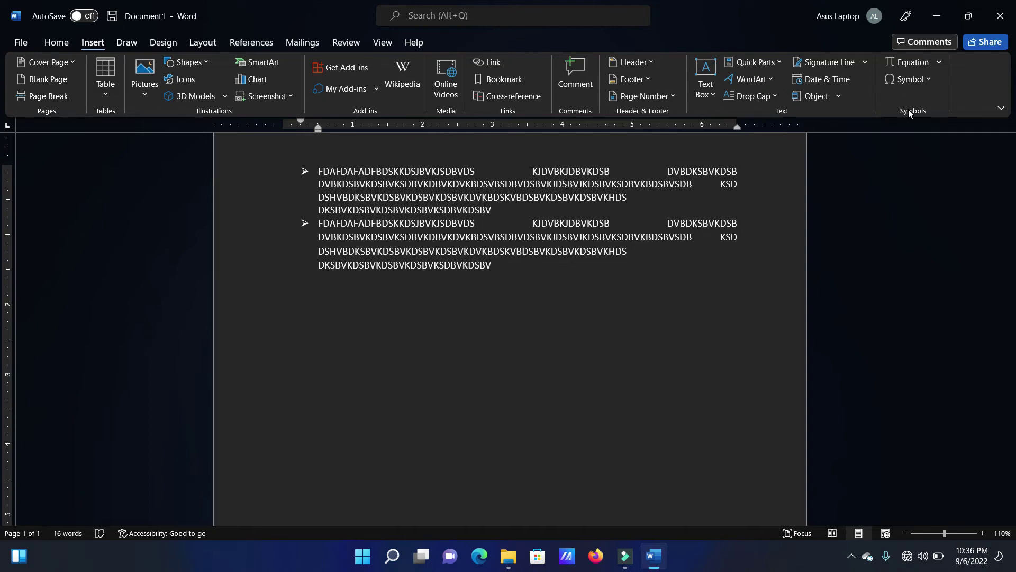
left_click(75, 61)
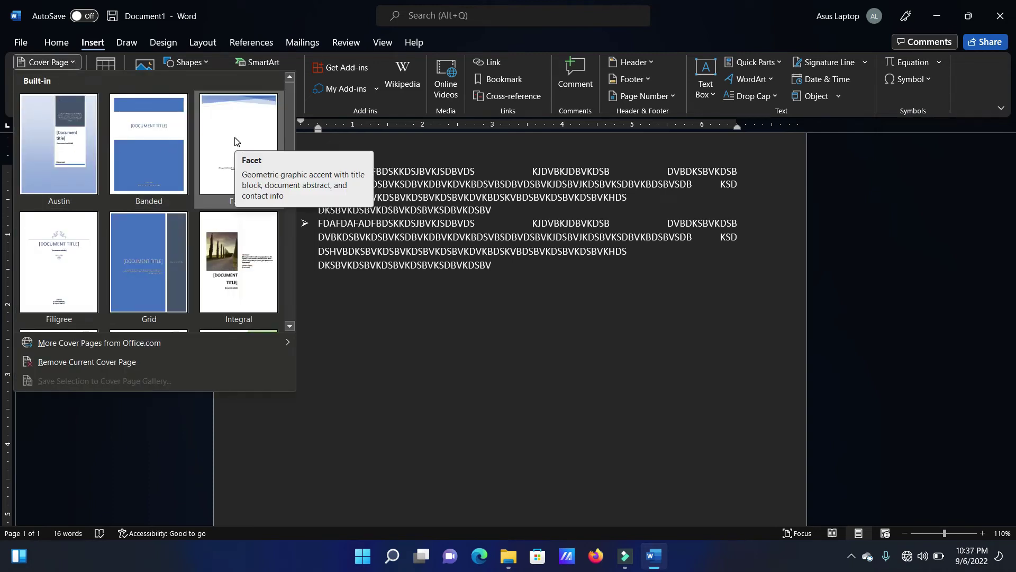
left_click(290, 93)
left_click_drag(291, 93, 290, 115)
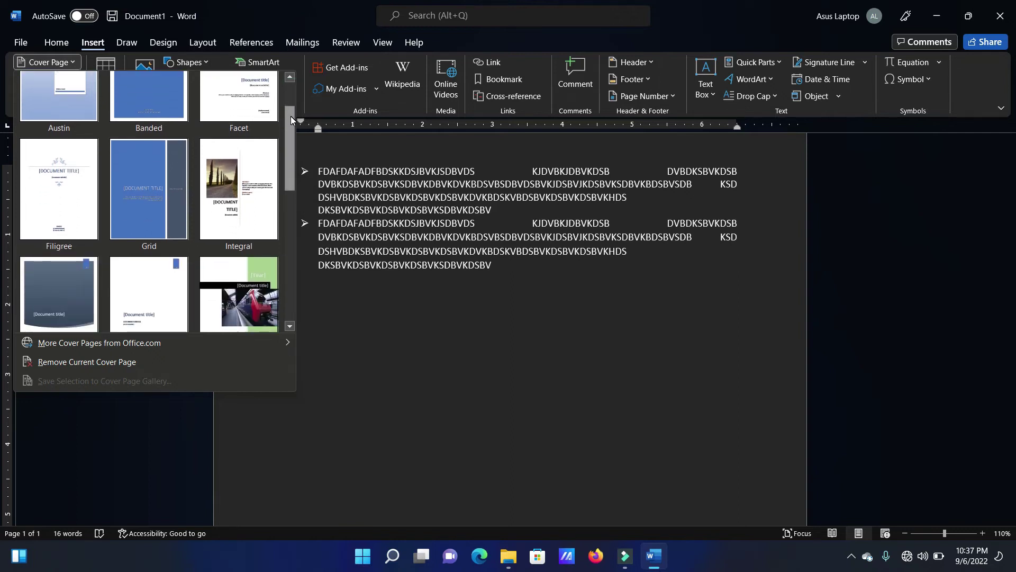
left_click_drag(290, 116, 266, 140)
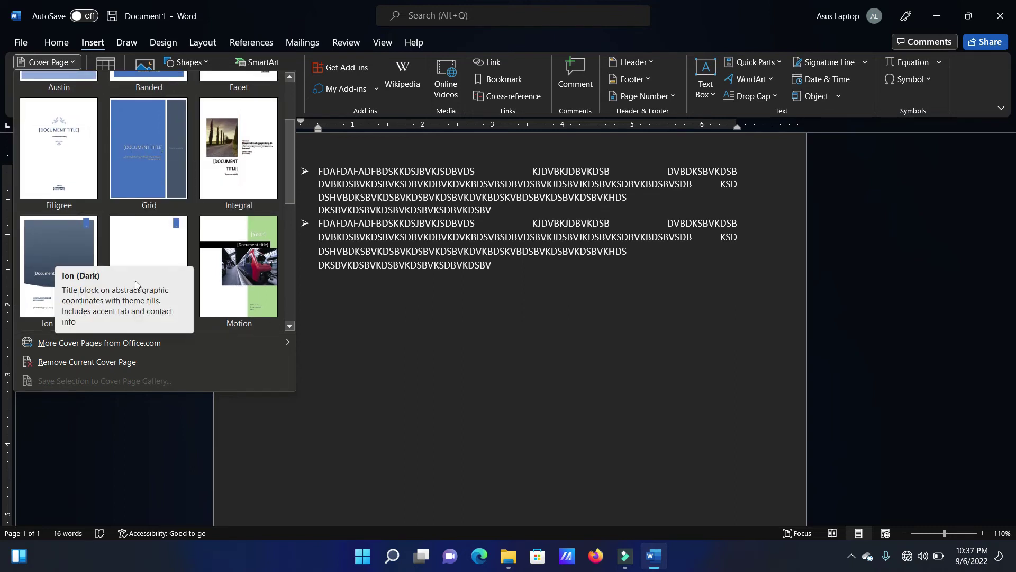
left_click(40, 288)
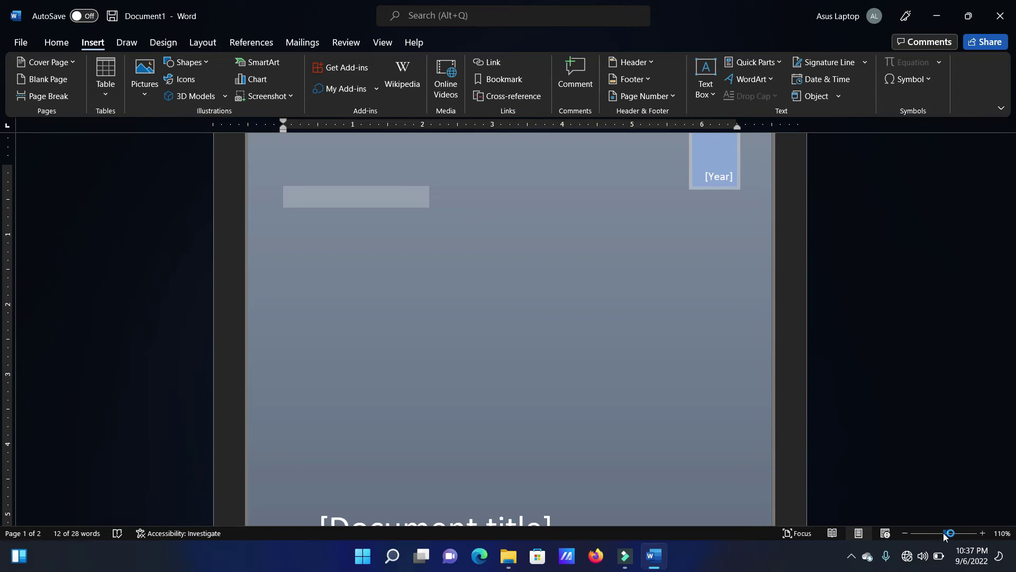
left_click_drag(947, 537, 922, 532)
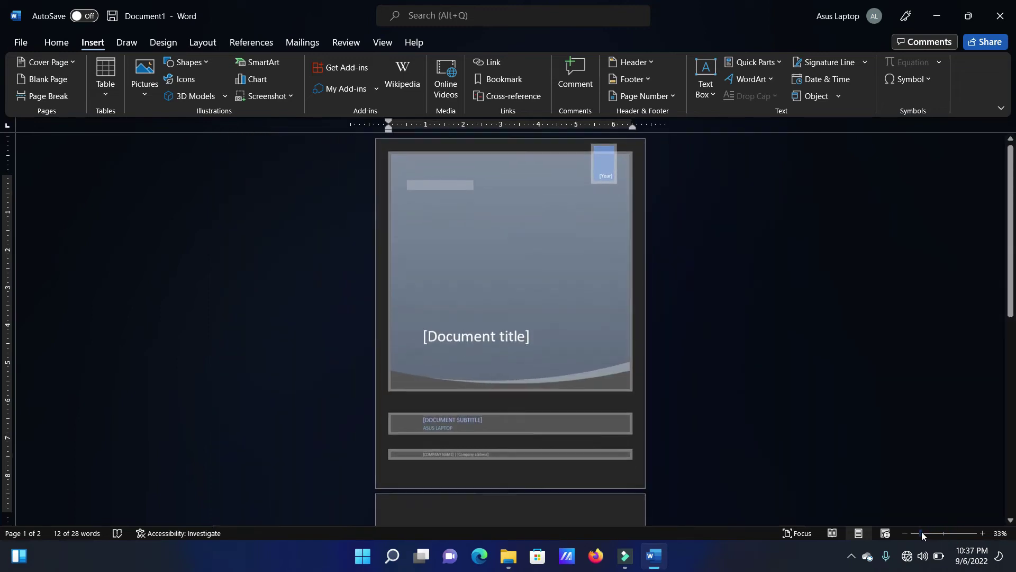
left_click(982, 533)
left_click(982, 533)
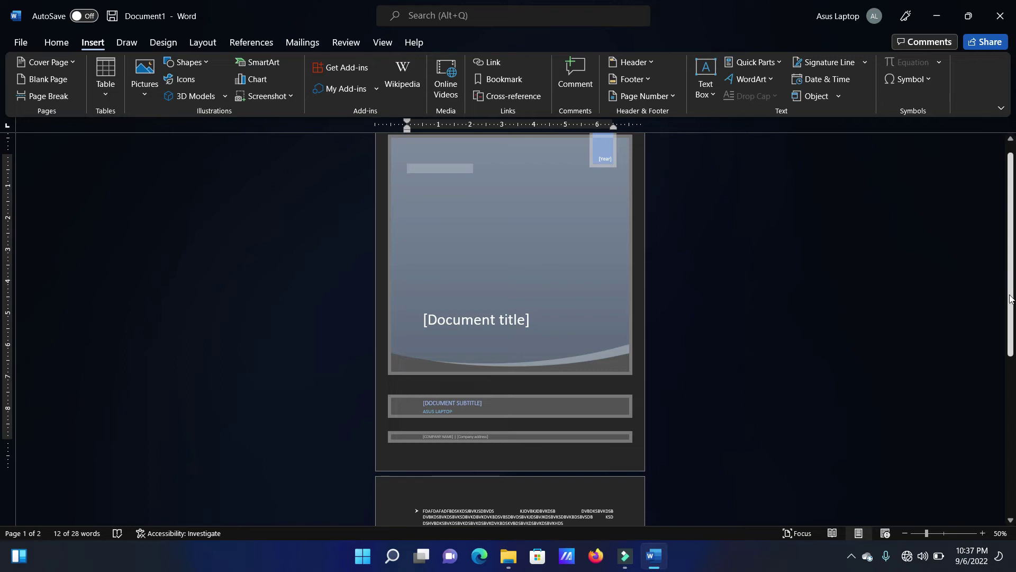
scroll(1011, 299, "up", 1)
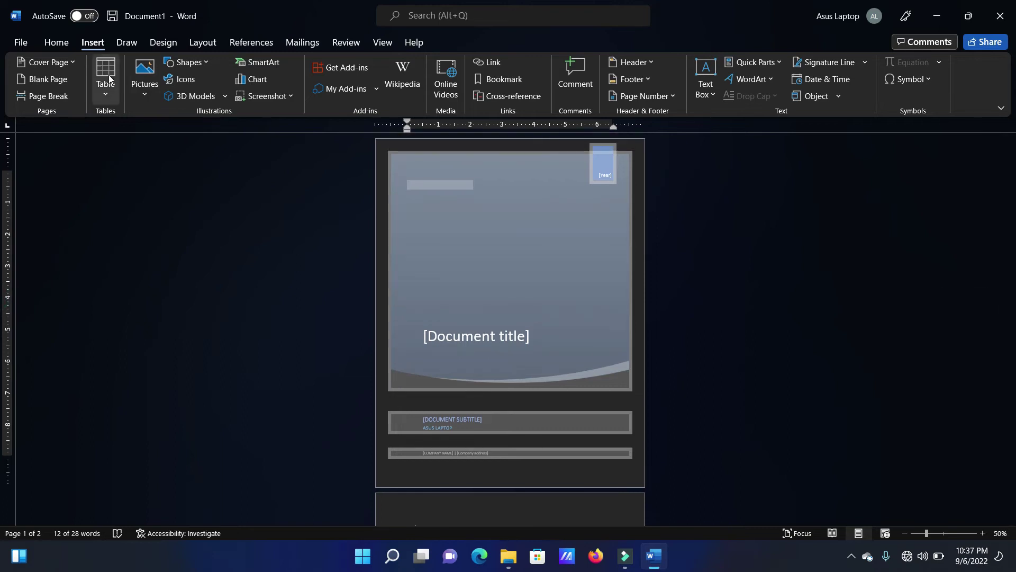
- Replace the cover page with the built-in Integral design and select its main frame
left_click(74, 65)
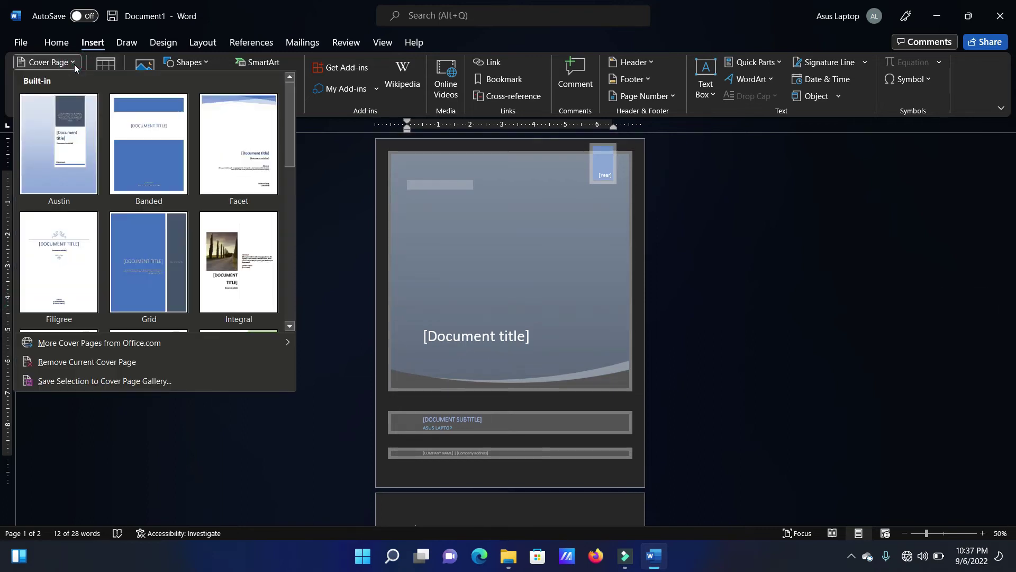
left_click(236, 228)
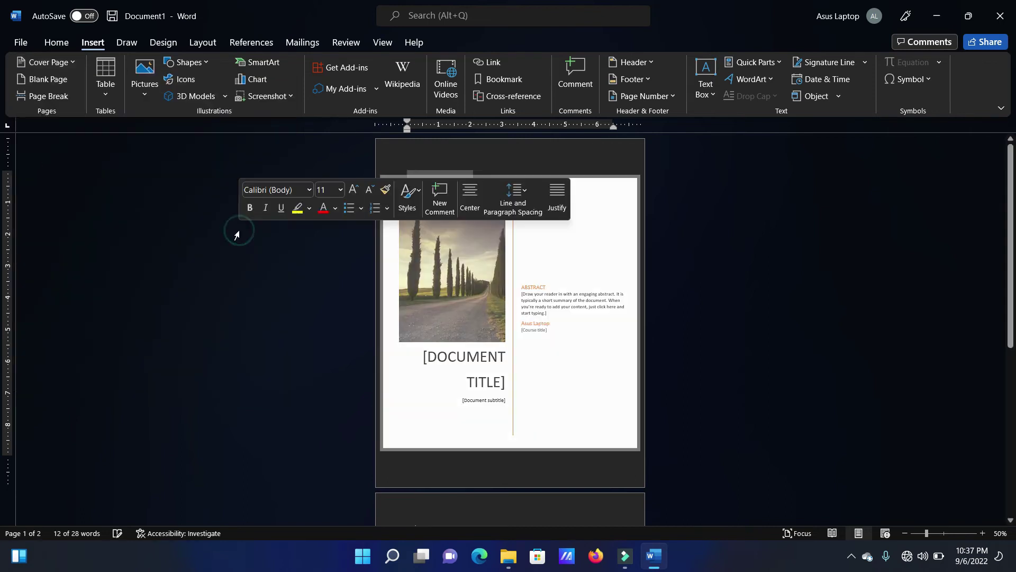
left_click(586, 233)
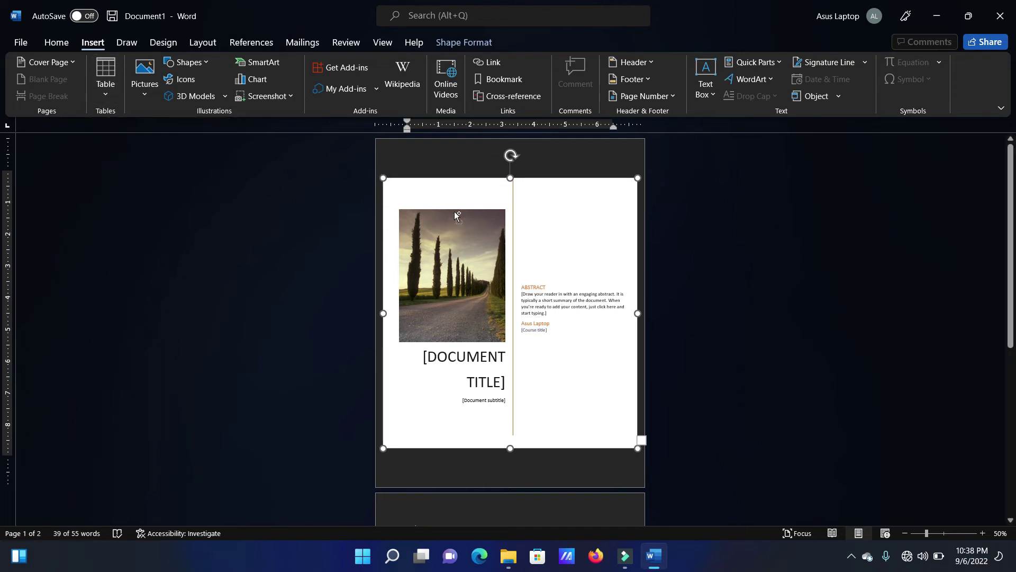
- Undo the cover page insertions and delete all the sample text from the document
key("ctrl+z")
key("ctrl+z")
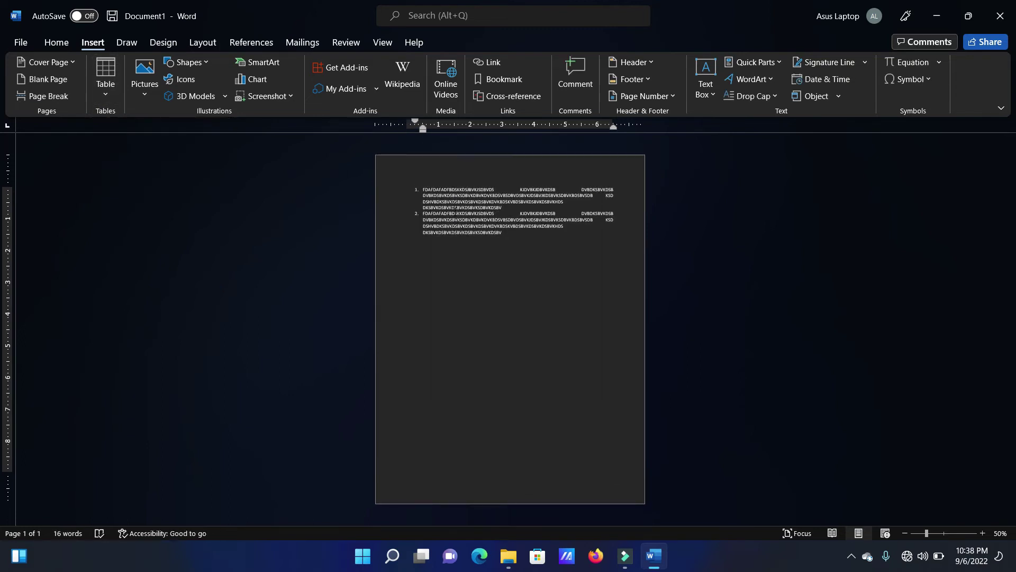
key("ctrl+a")
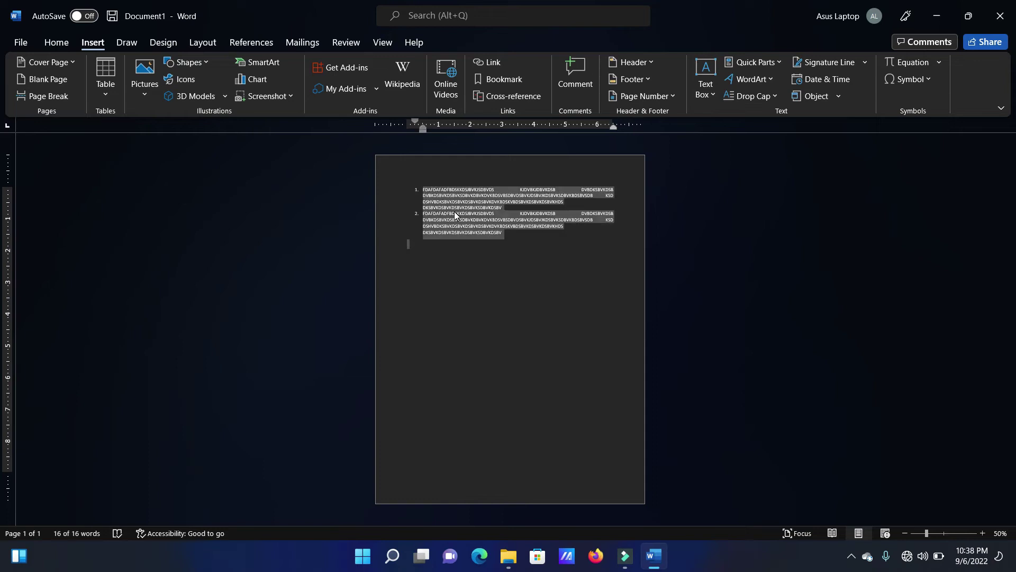
key("BackSpace")
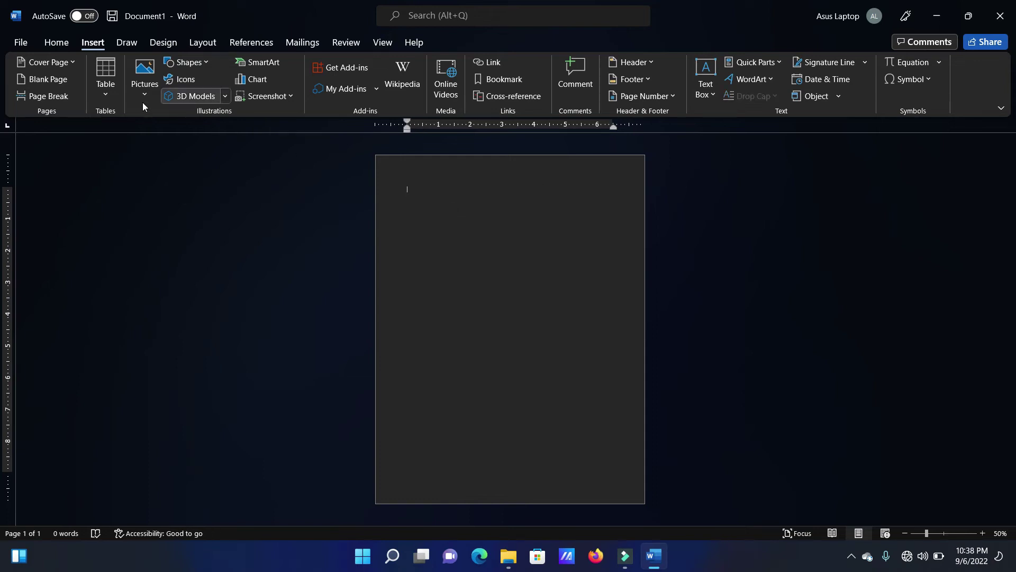
- Insert a table with 5 columns and 2 rows, using the automatic fixed column width
left_click(109, 96)
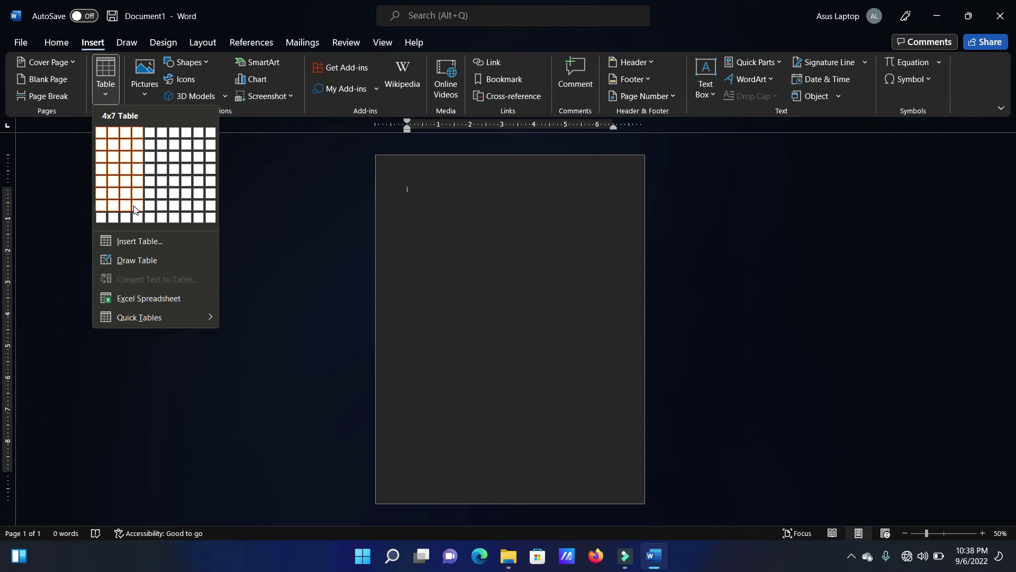
left_click(131, 242)
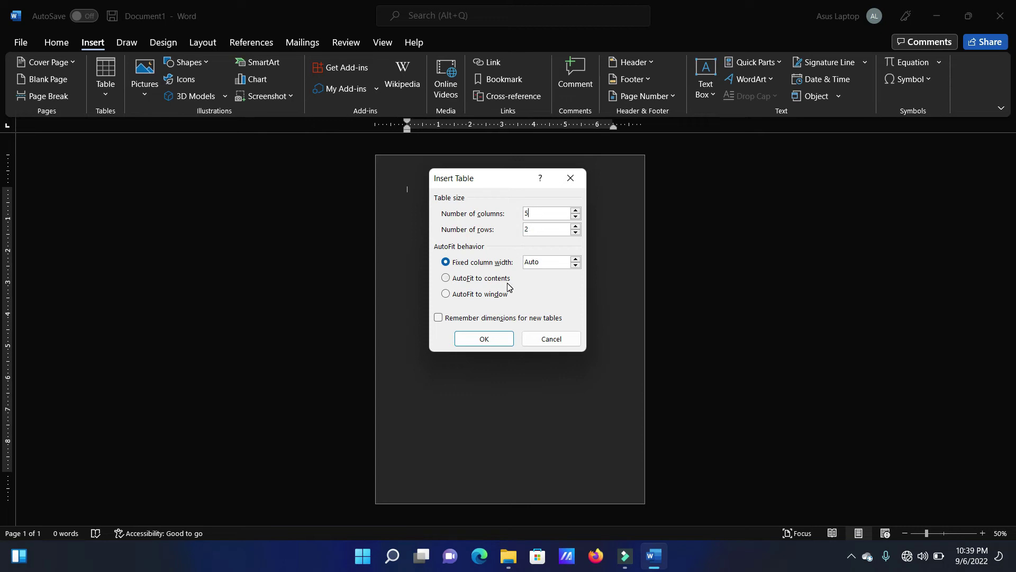
left_click(489, 340)
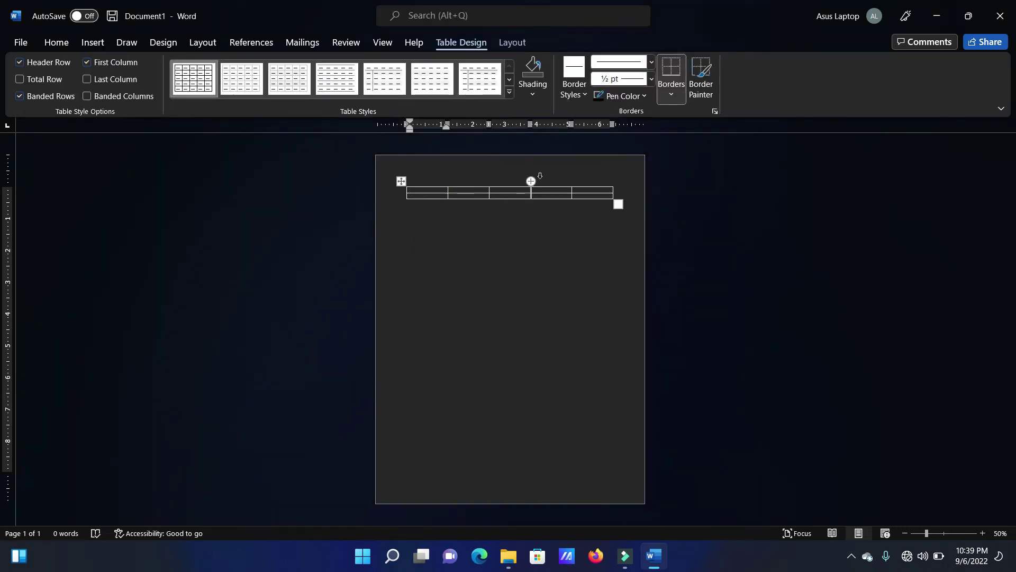
- Add one more row to the table and place the cursor below the table
left_click(447, 180)
mouse_move(470, 185)
mouse_move(408, 191)
left_click(402, 192)
left_click(436, 250)
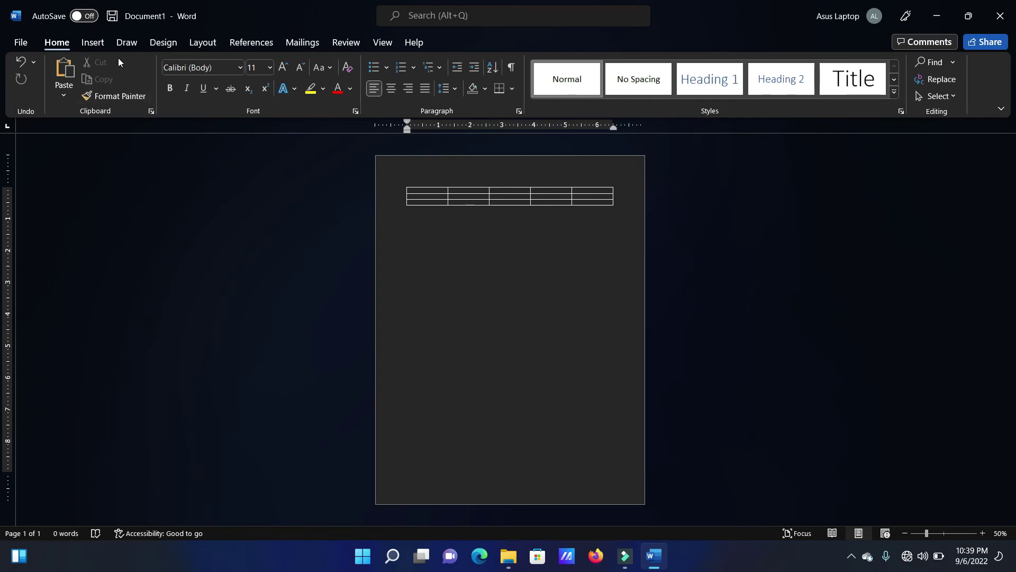
- Examine the gallery of insertable shapes and close it without choosing one
left_click(94, 43)
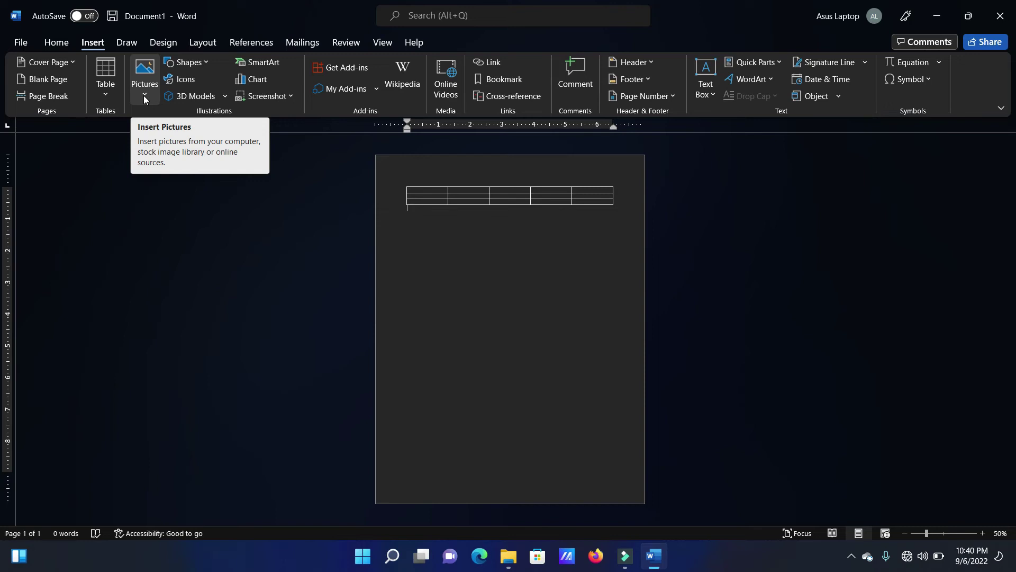
left_click(201, 65)
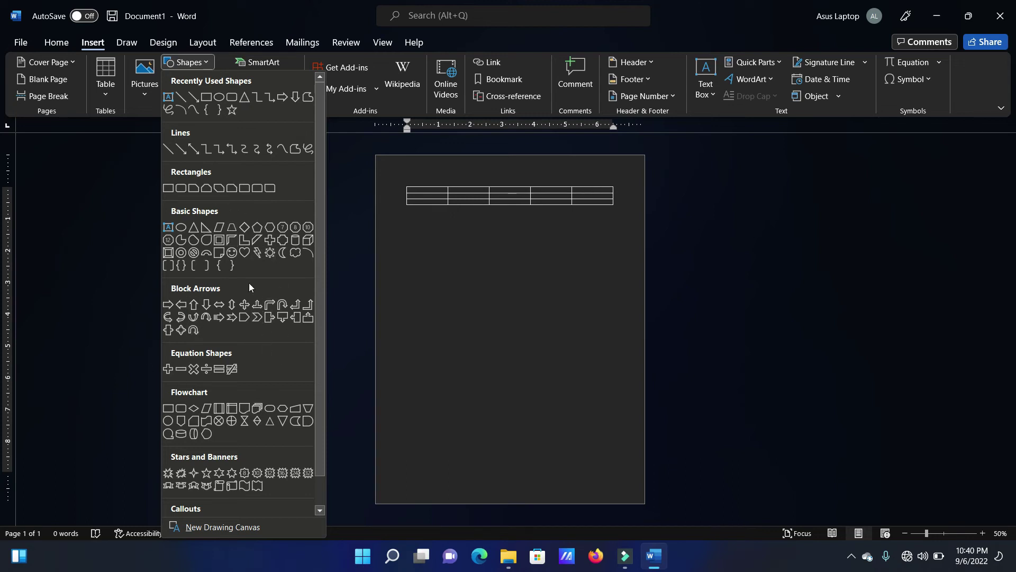
left_click(204, 65)
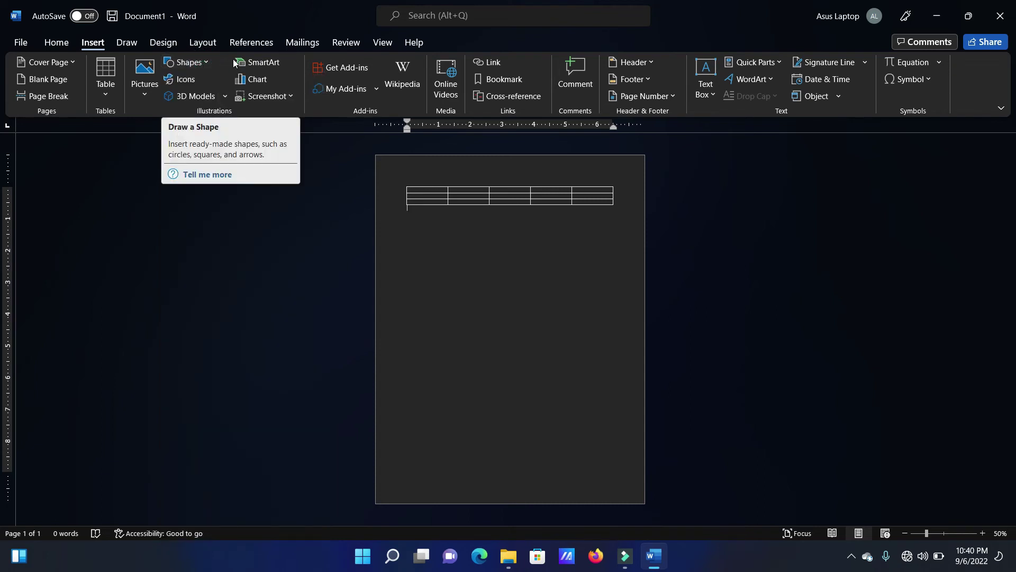
- Examine the SmartArt layouts in the Cycle, Process, List, Hierarchy, Relationship and Matrix categories
left_click(262, 63)
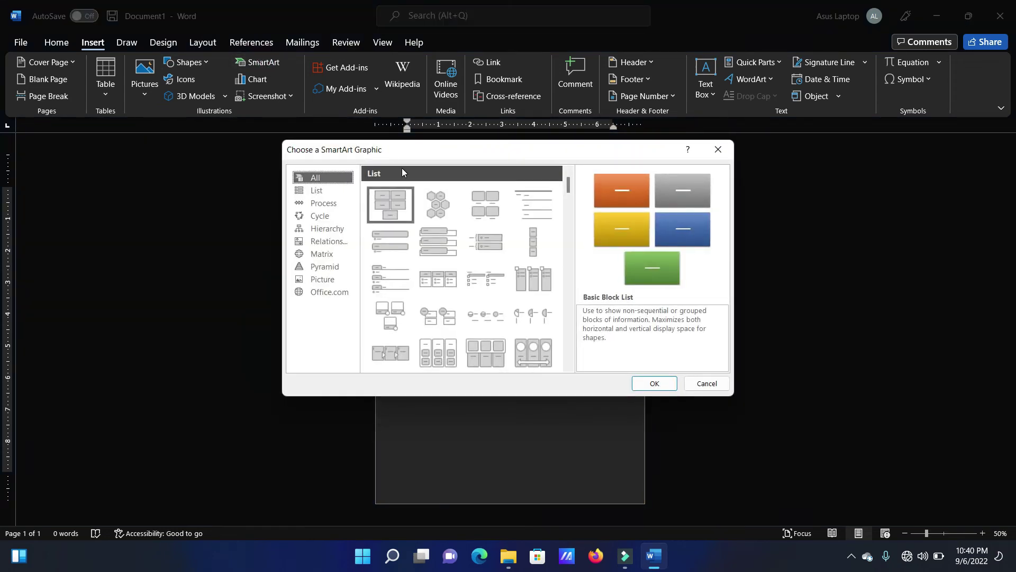
left_click(327, 217)
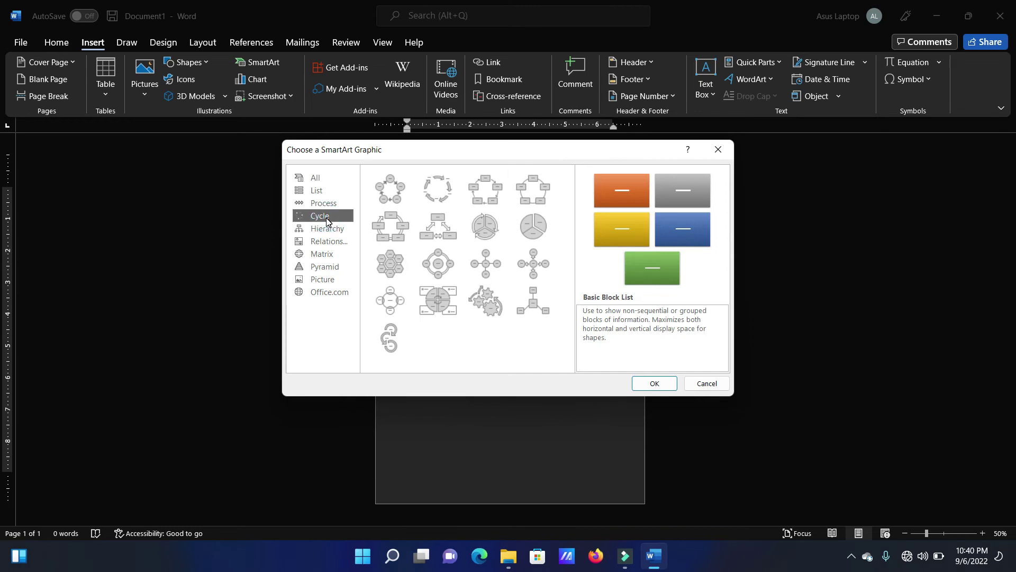
left_click(320, 202)
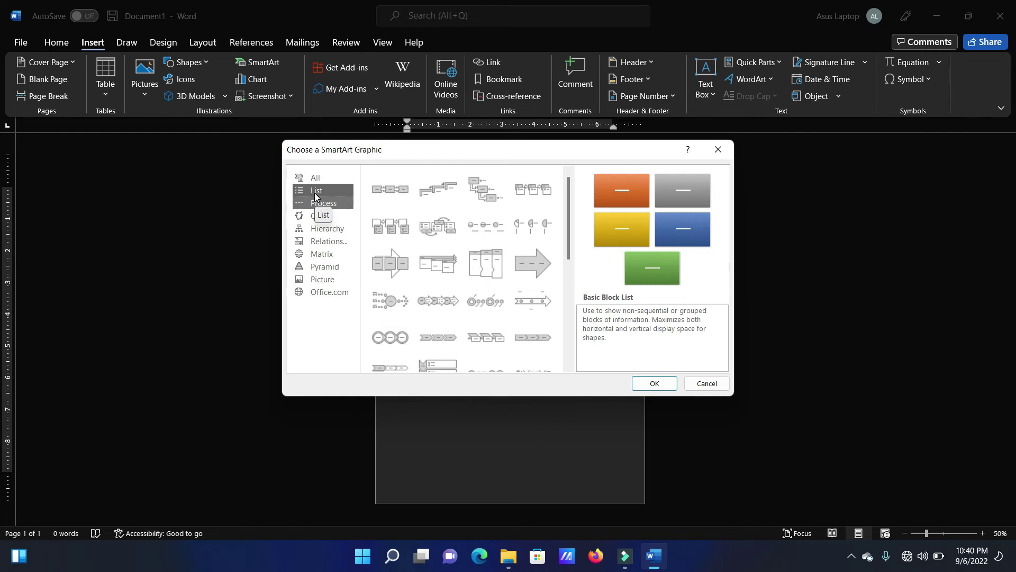
left_click(315, 192)
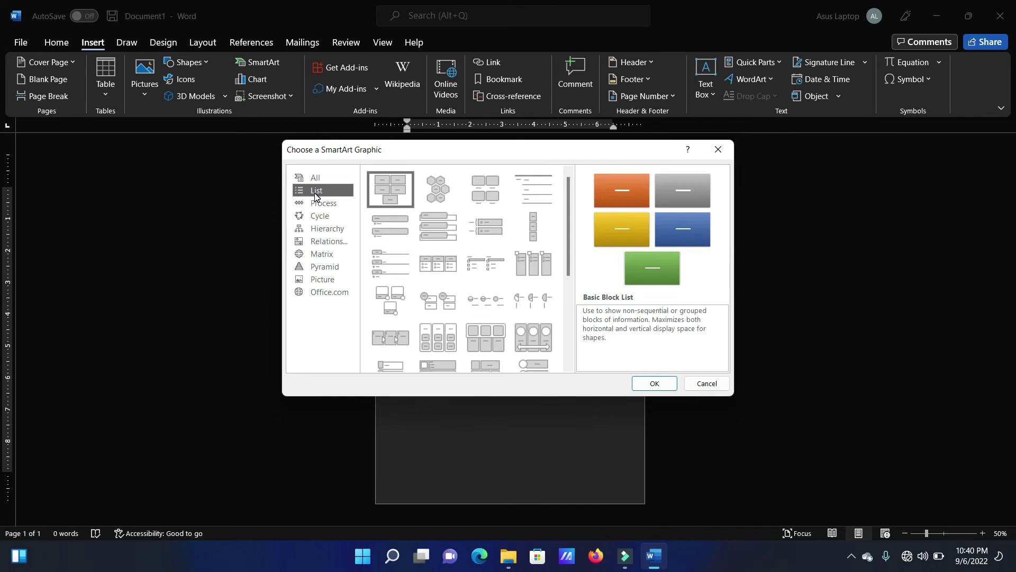
left_click(333, 229)
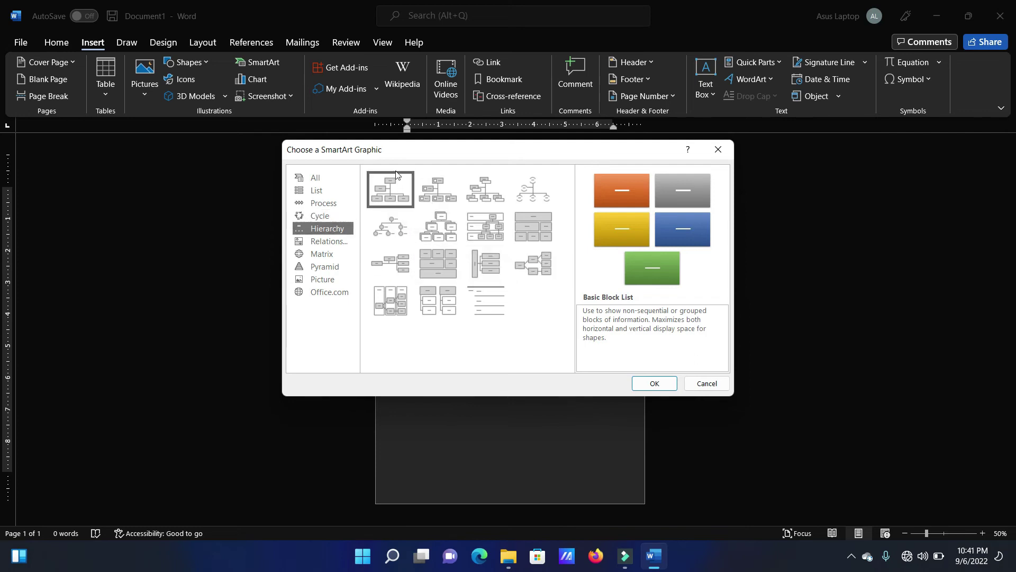
left_click(335, 244)
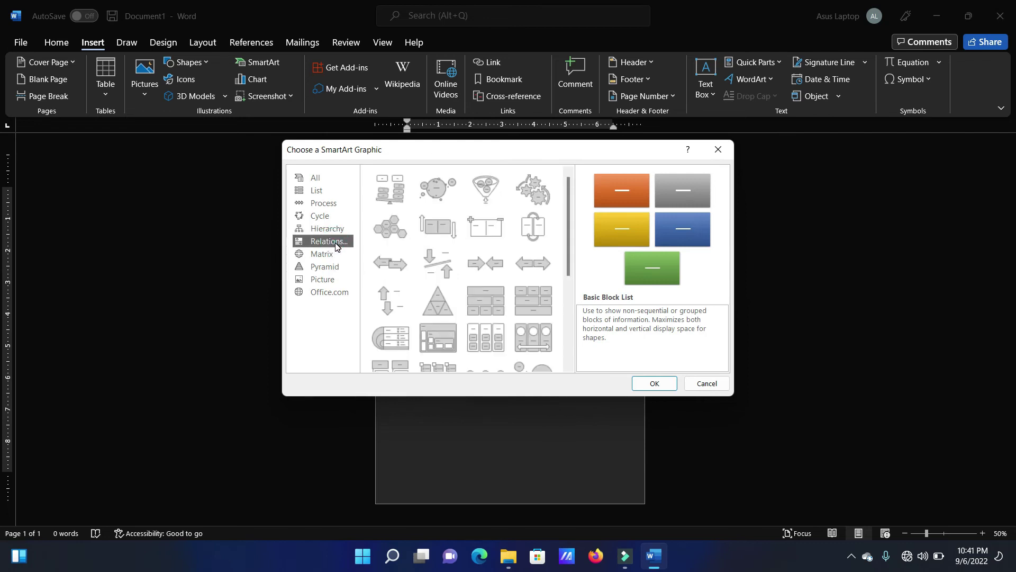
left_click(327, 255)
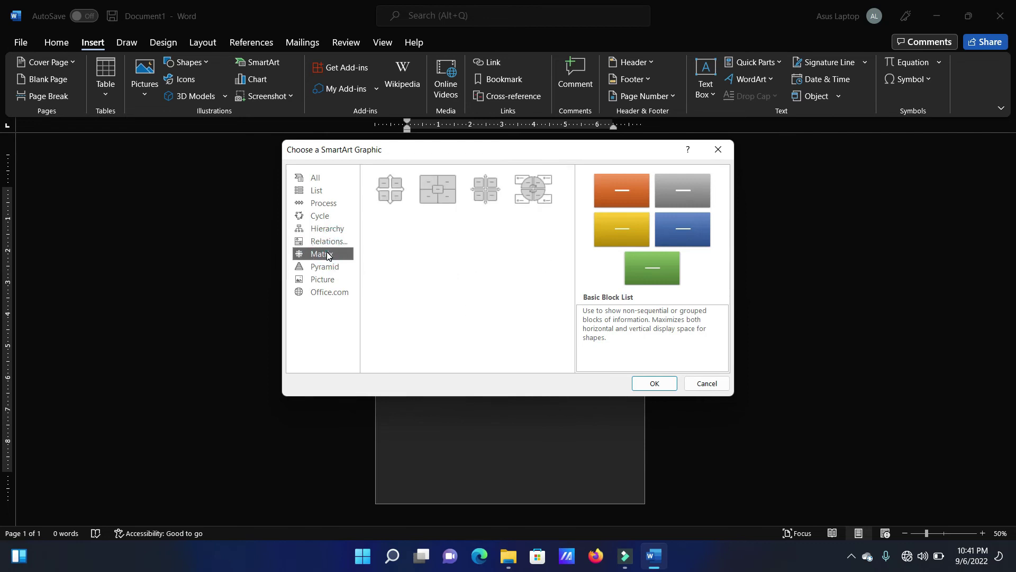
- Preview Cycle SmartArt layouts such as Basic Cycle, Radial Cycle, Cycle Matrix, Diverging Radial and Block Cycle, and close the chooser without inserting one
left_click(326, 222)
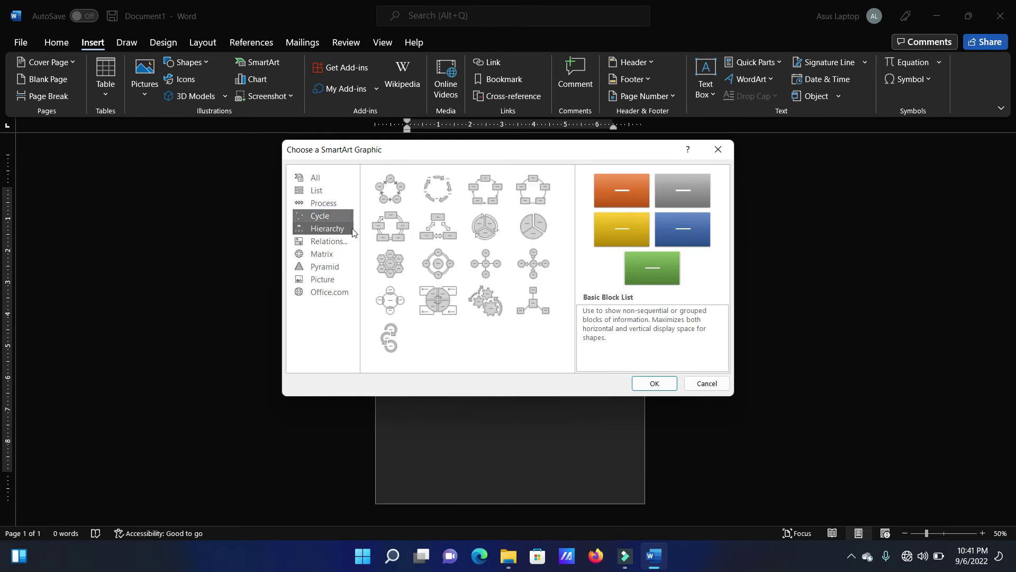
left_click(388, 200)
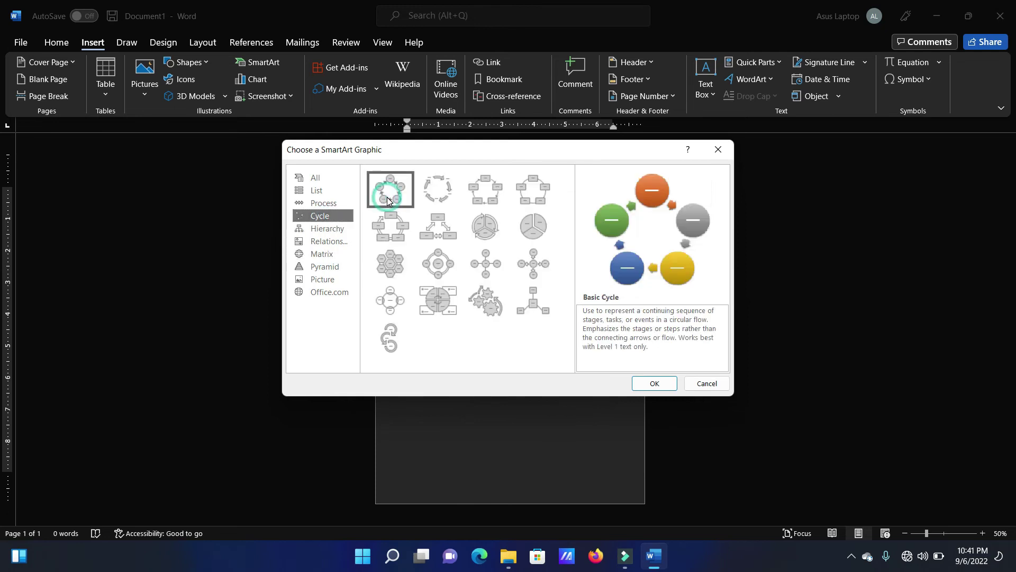
left_click(427, 227)
left_click(431, 256)
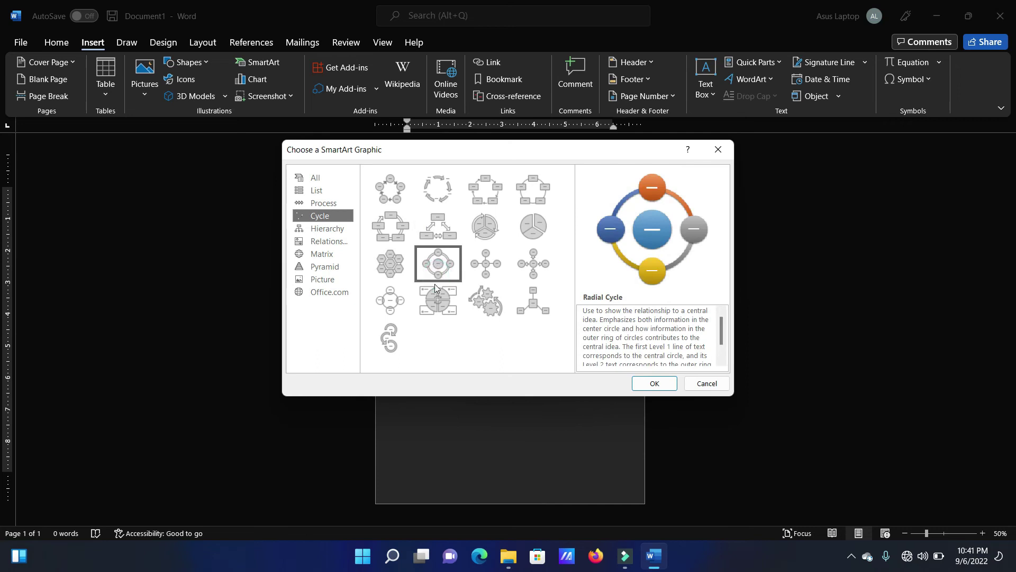
left_click(436, 303)
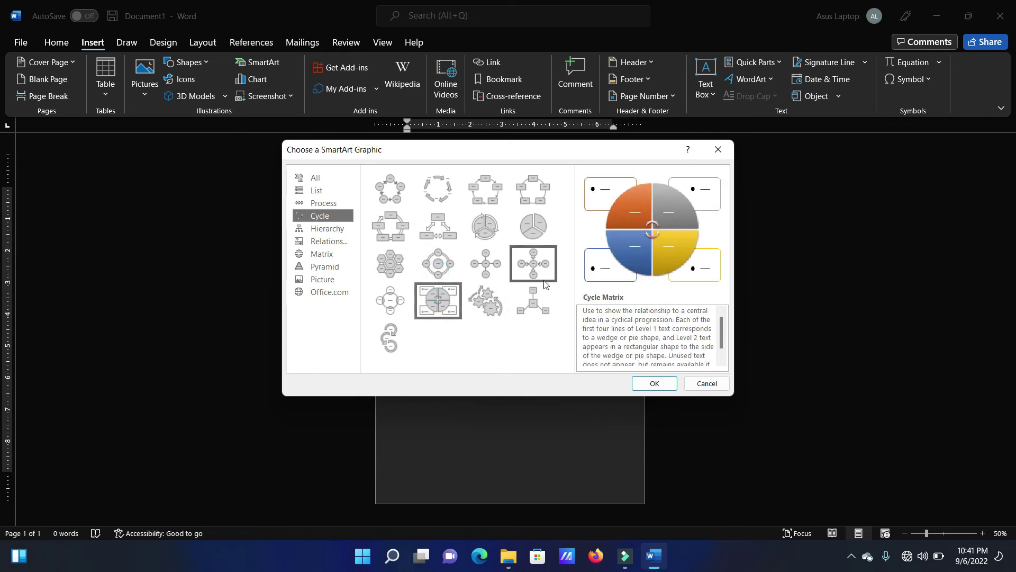
left_click(538, 298)
left_click(535, 265)
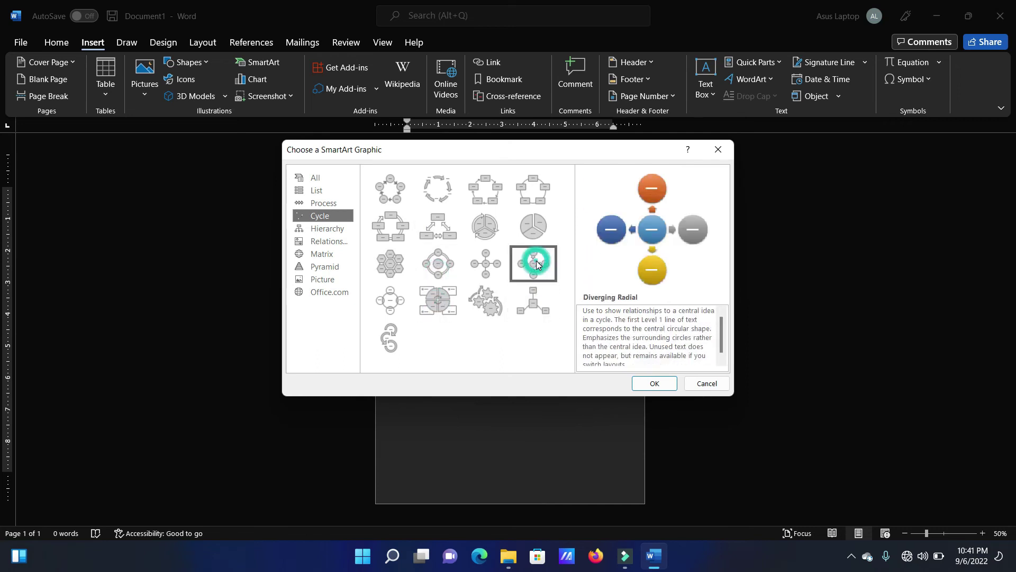
left_click(498, 197)
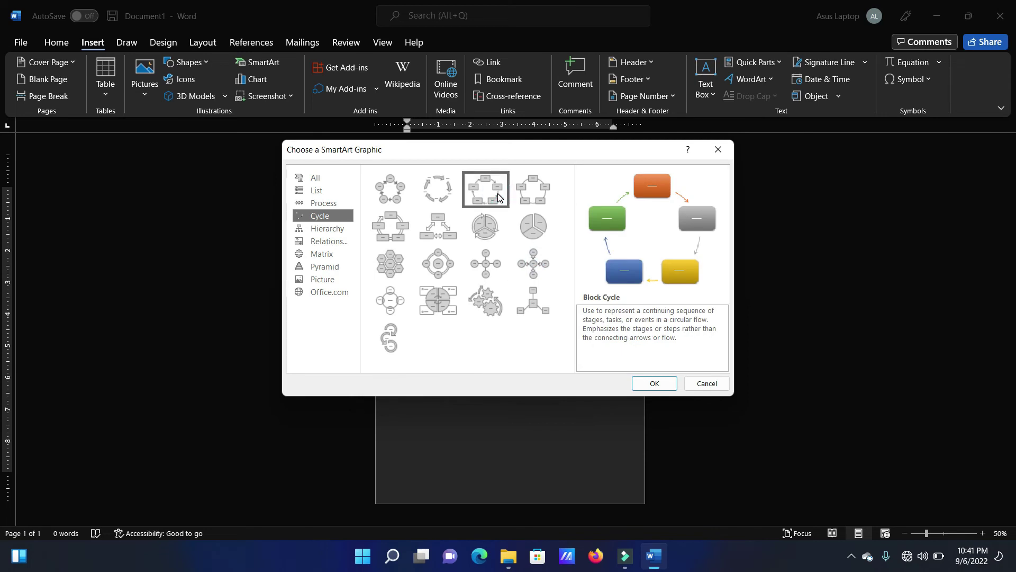
left_click(707, 382)
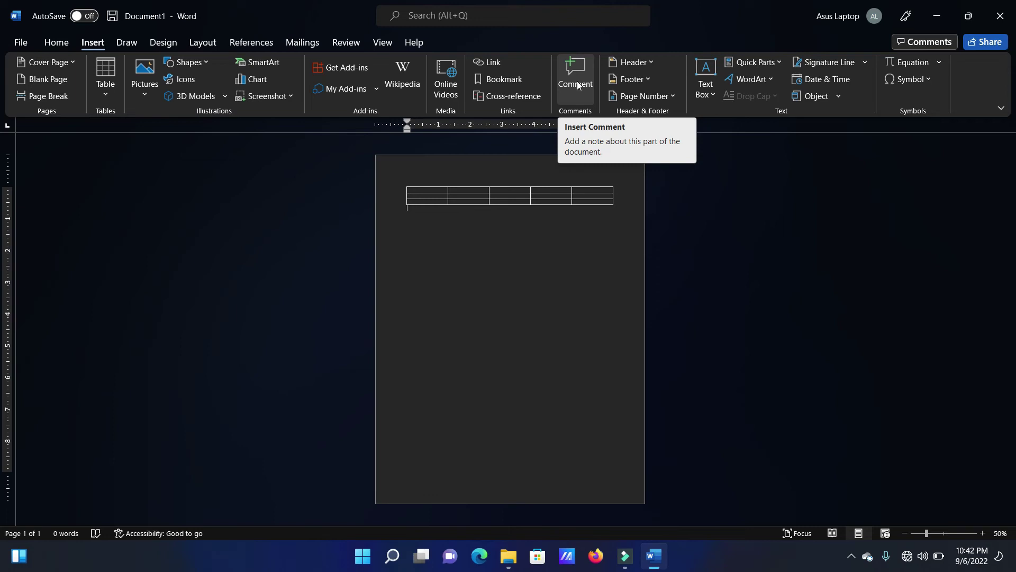
- Insert WordArt in the first gallery style below the table and replace its placeholder text with KOMPUTER
left_click(773, 83)
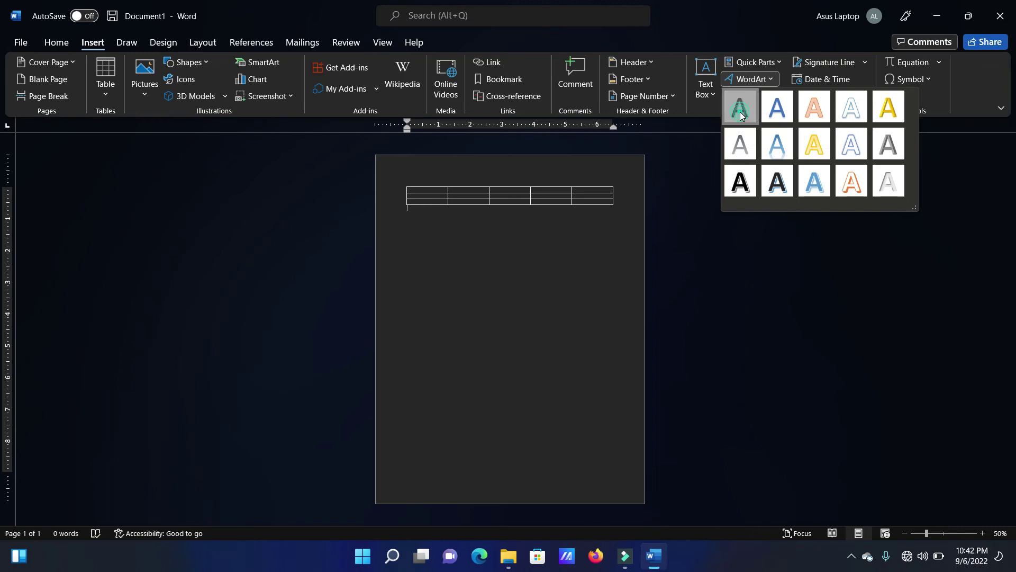
left_click(742, 112)
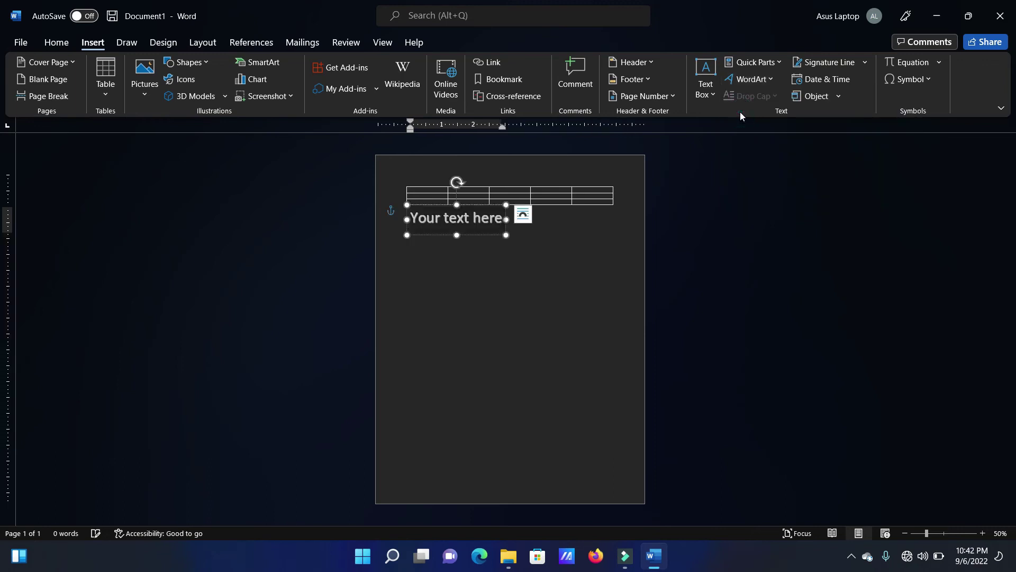
left_click(474, 218)
triple_click(475, 218)
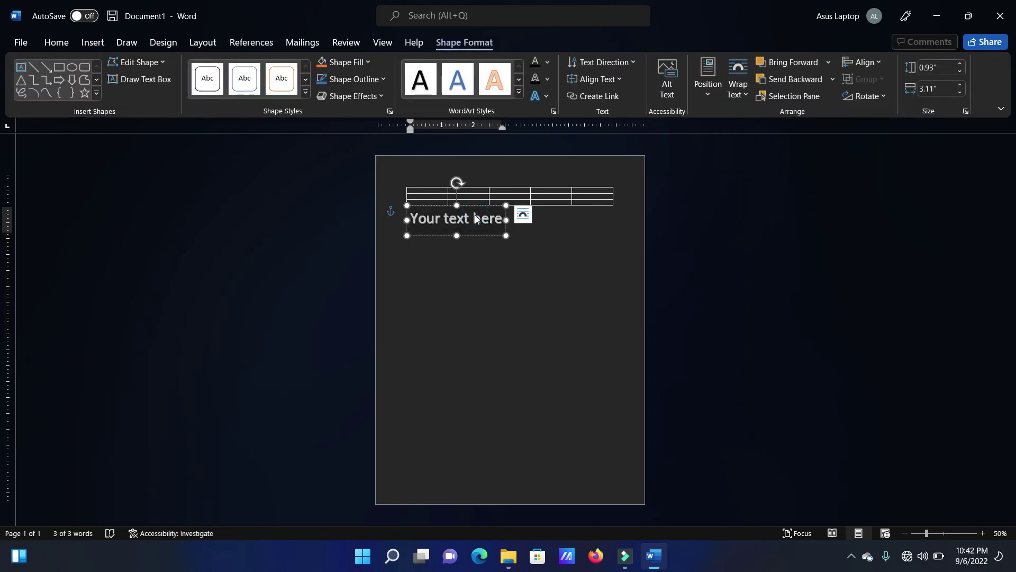
type("K")
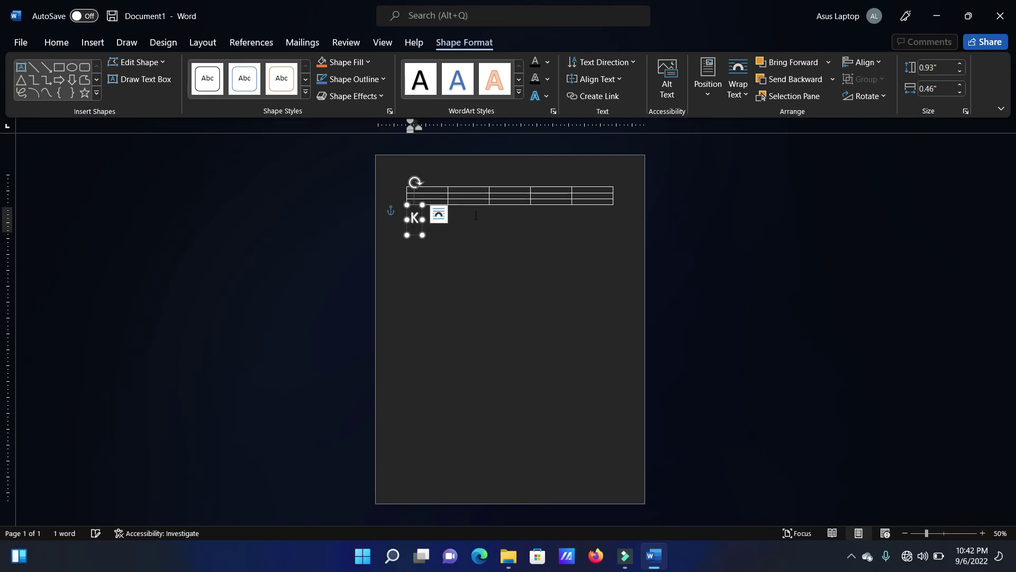
type("OMPUTER")
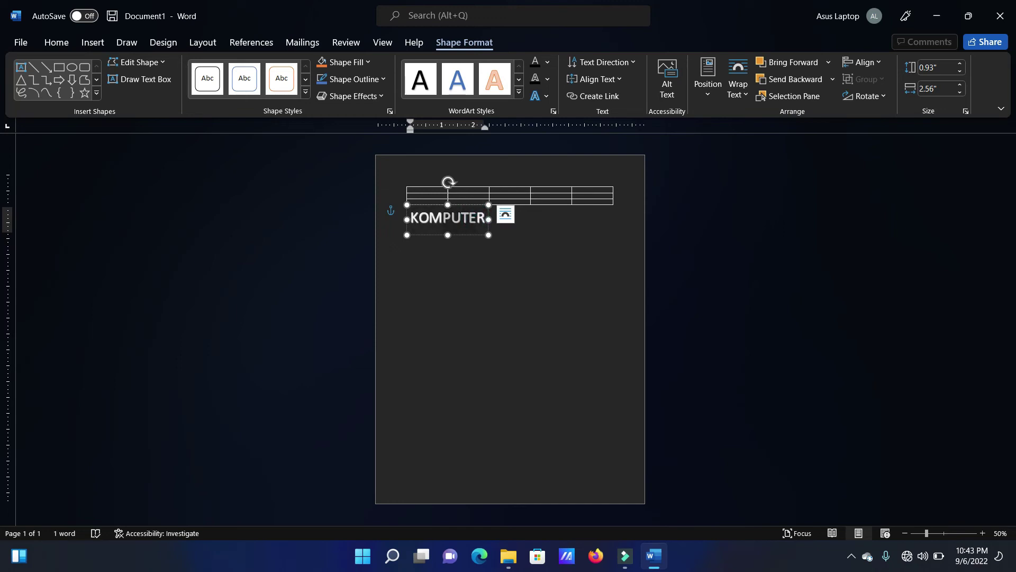
- Move the KOMPUTER WordArt further down and to the right, away from the table
left_click(401, 253)
left_click(441, 217)
left_click_drag(441, 233, 475, 264)
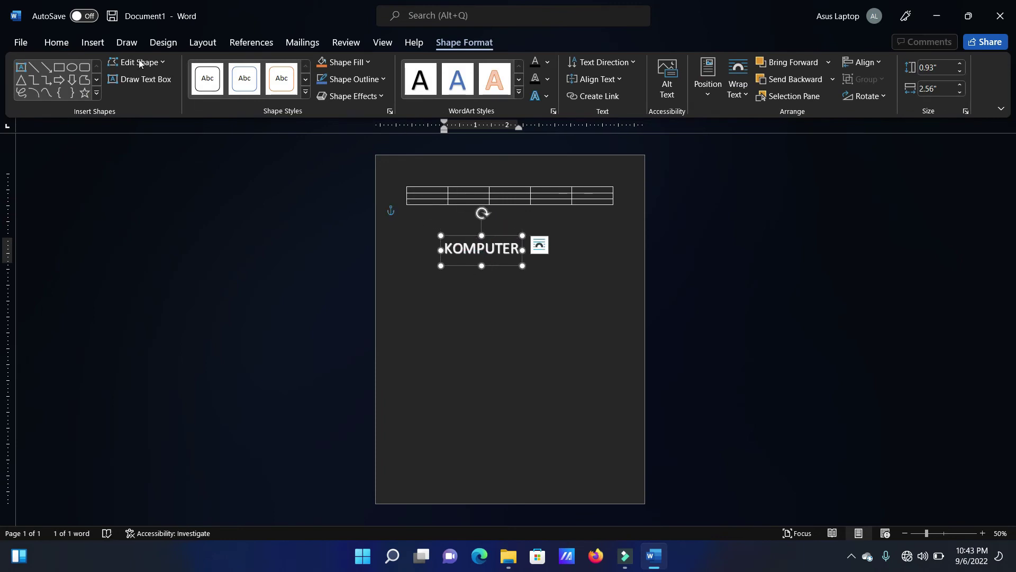
- Examine the page number designs for the top of page, bottom of page and page margins, and close them without choosing one
left_click(93, 42)
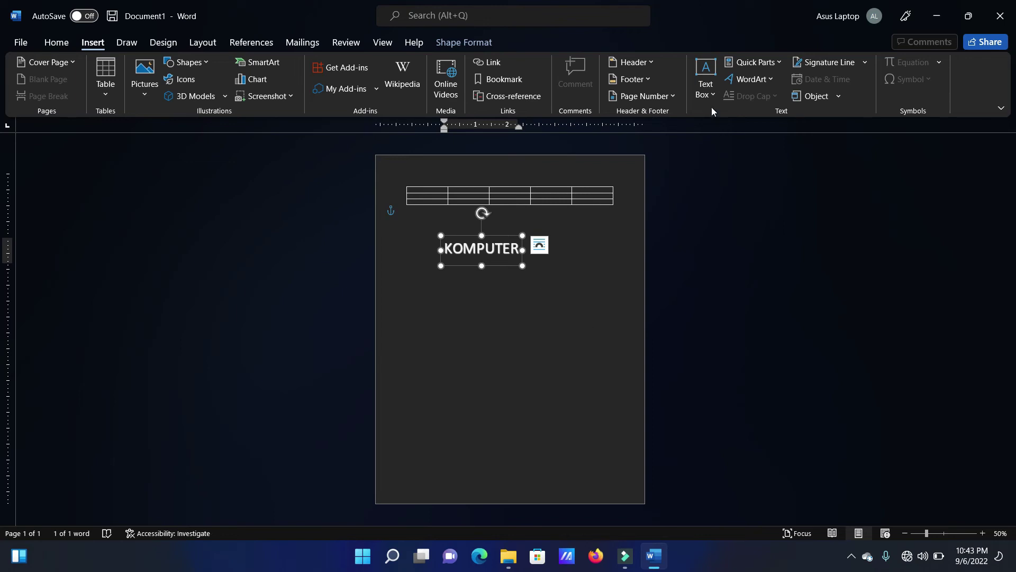
left_click(676, 99)
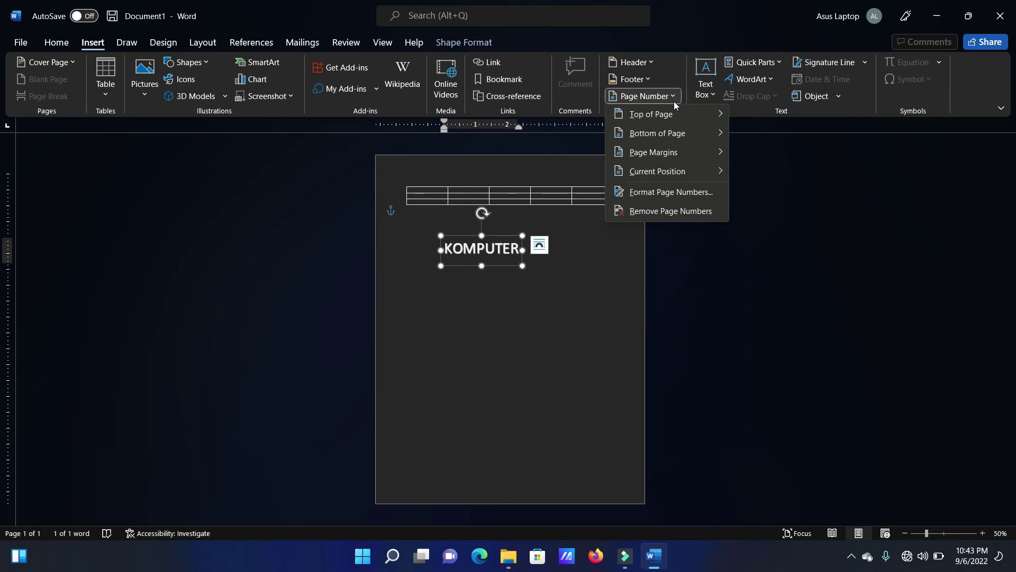
mouse_move(671, 118)
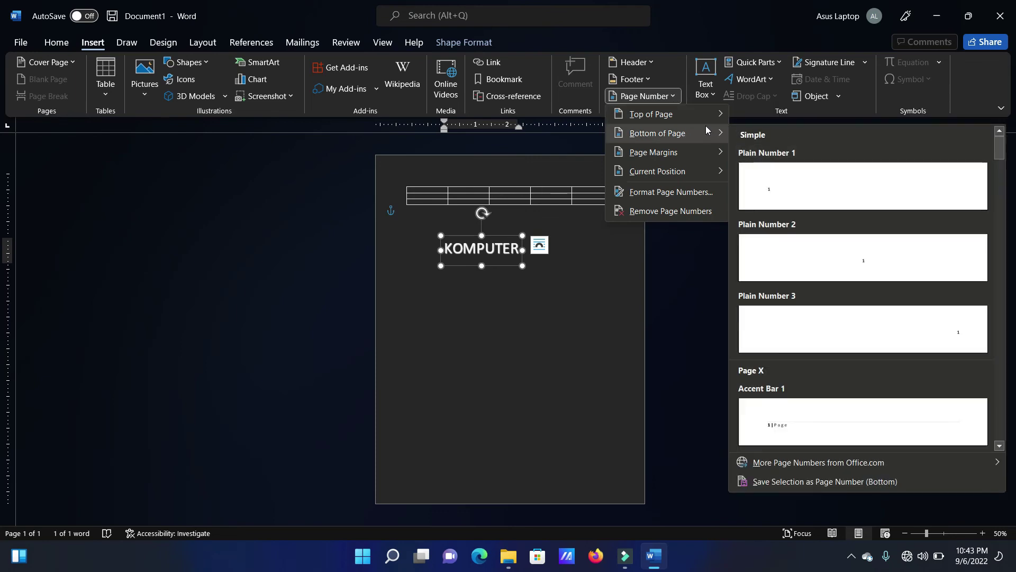
mouse_move(713, 117)
mouse_move(700, 161)
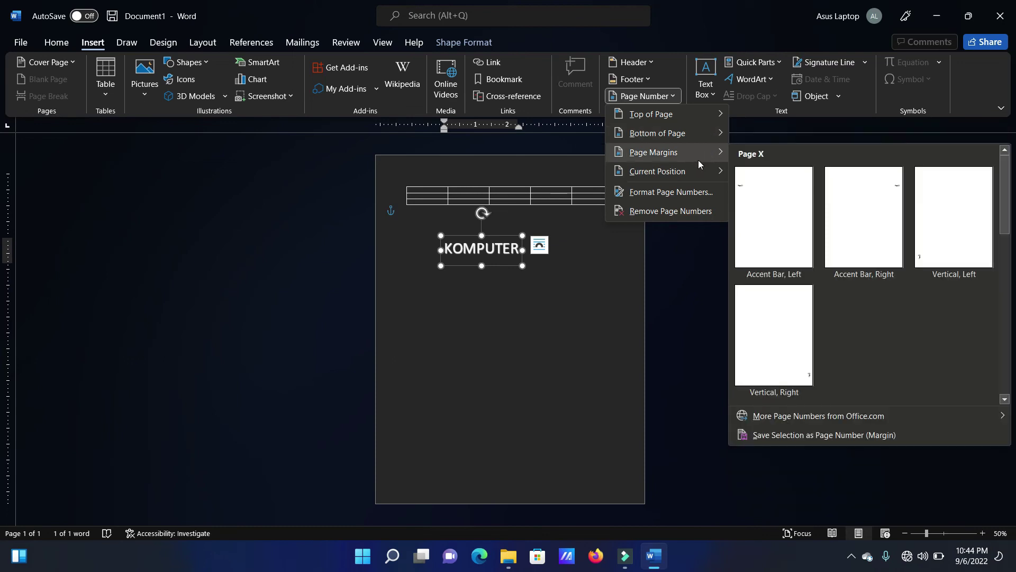
left_click(626, 297)
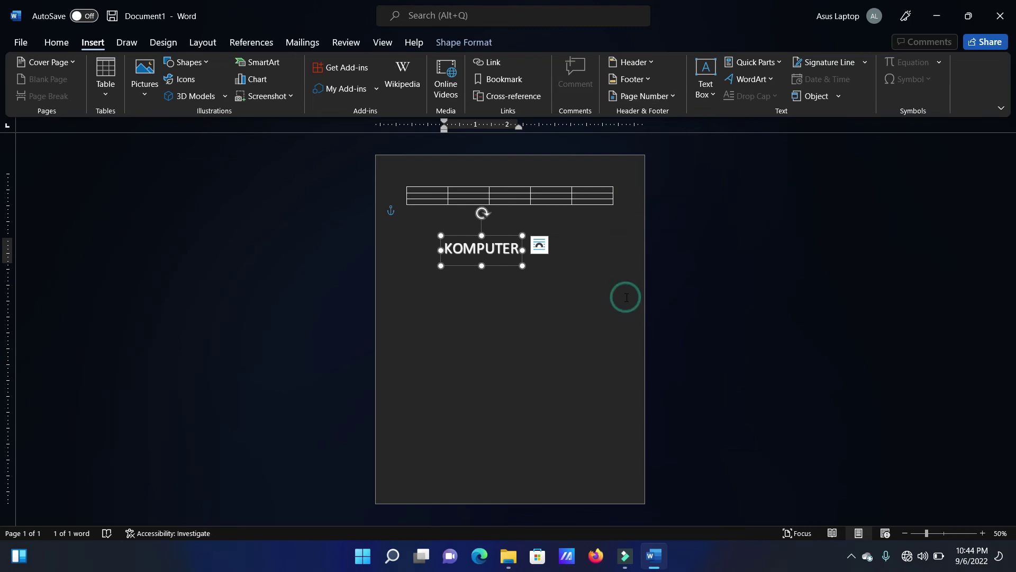
- Convert the selected KOMPUTER WordArt text into a new equation and deselect it
left_click(915, 91)
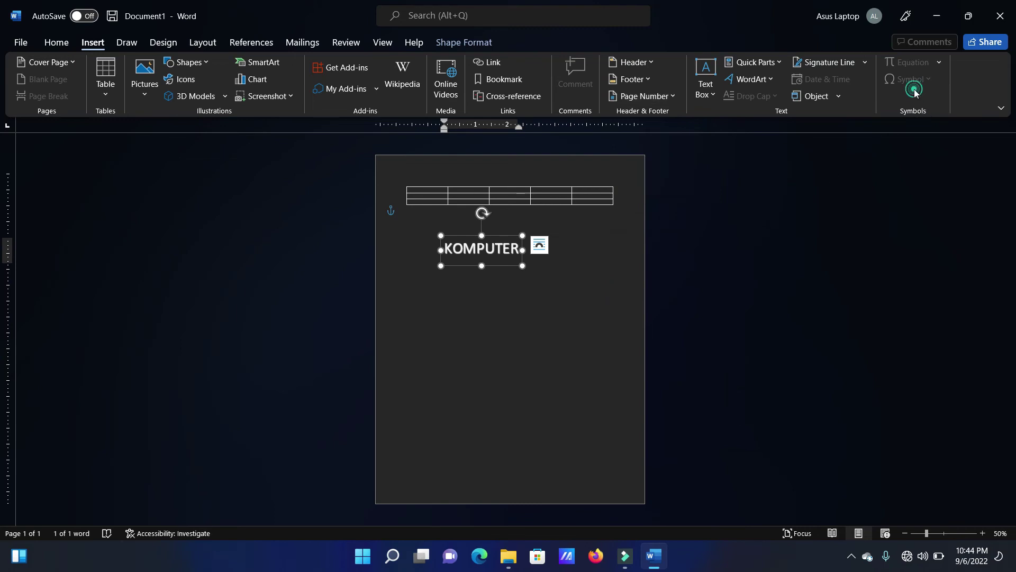
left_click(940, 63)
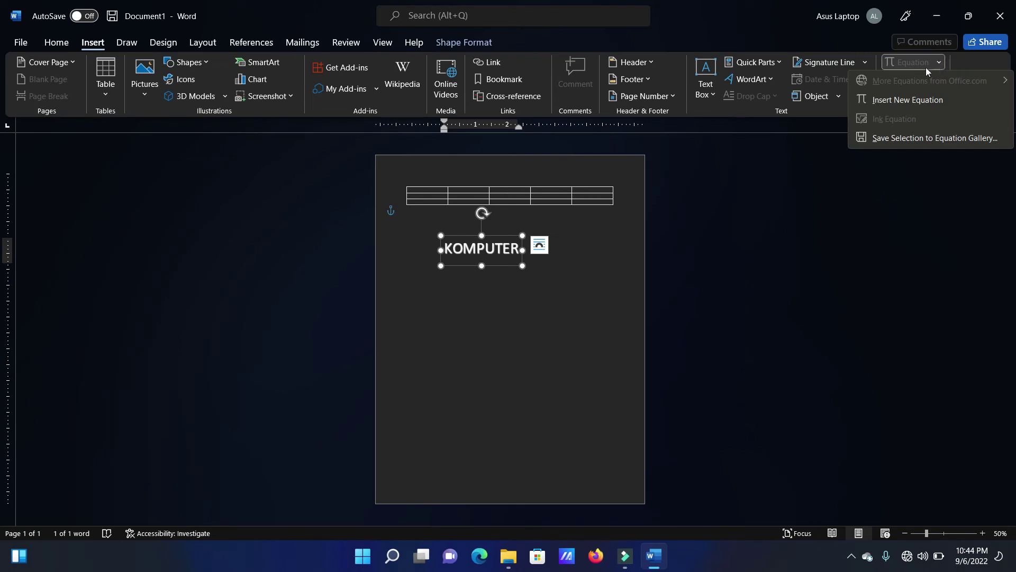
left_click(894, 99)
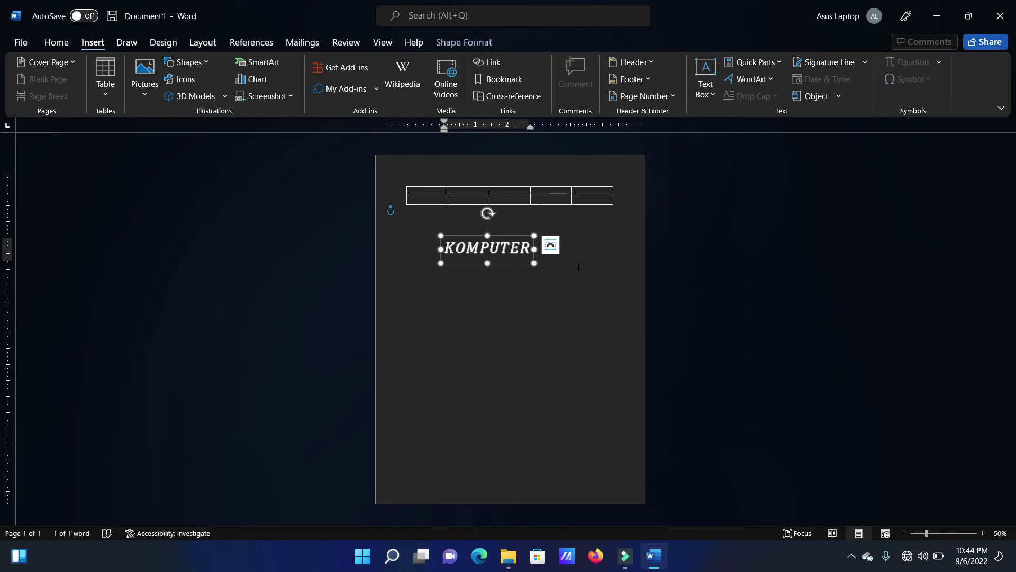
left_click(520, 304)
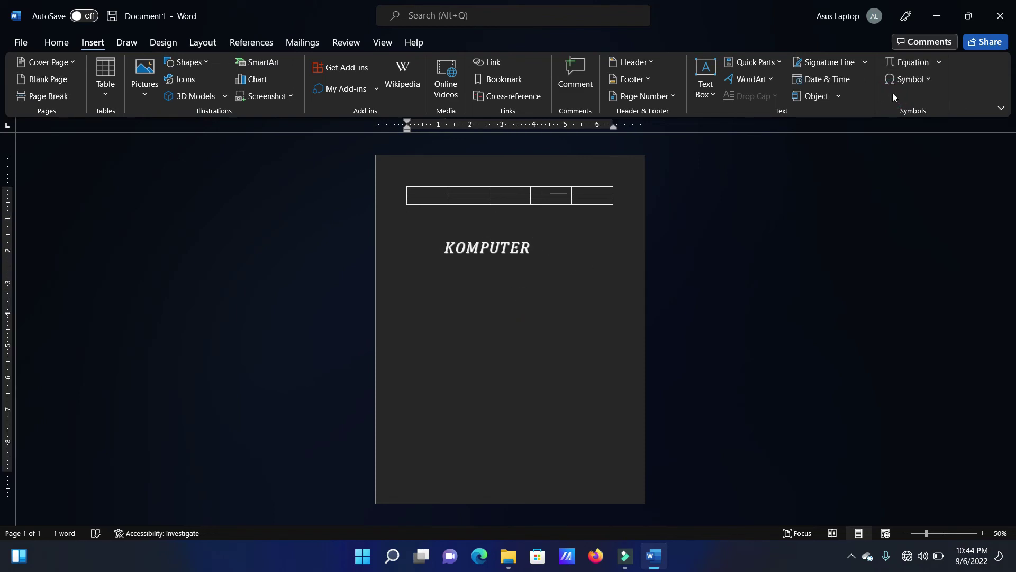
- Insert a new equation below the table and add the first fraction structure to it
left_click(942, 63)
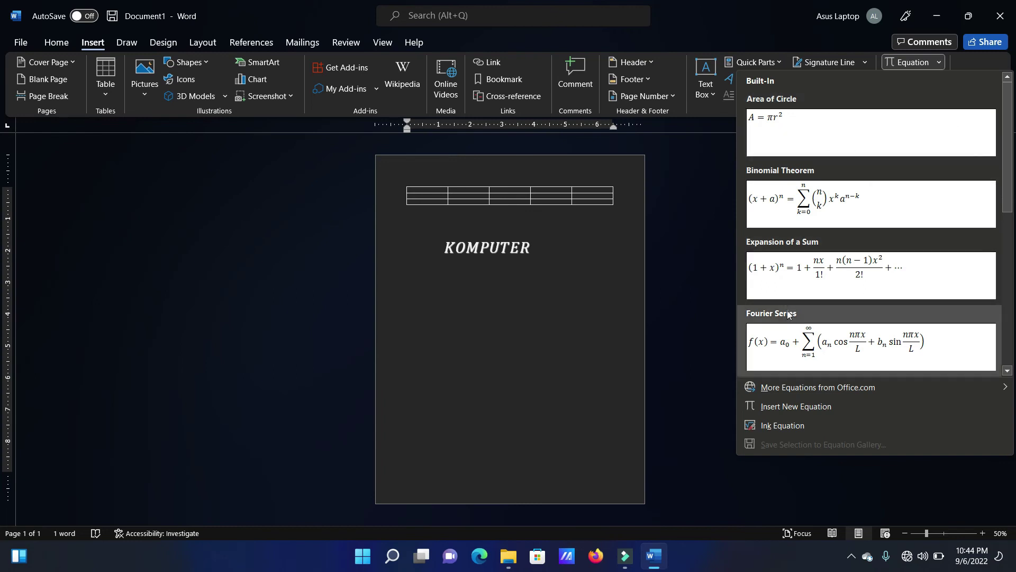
left_click(767, 408)
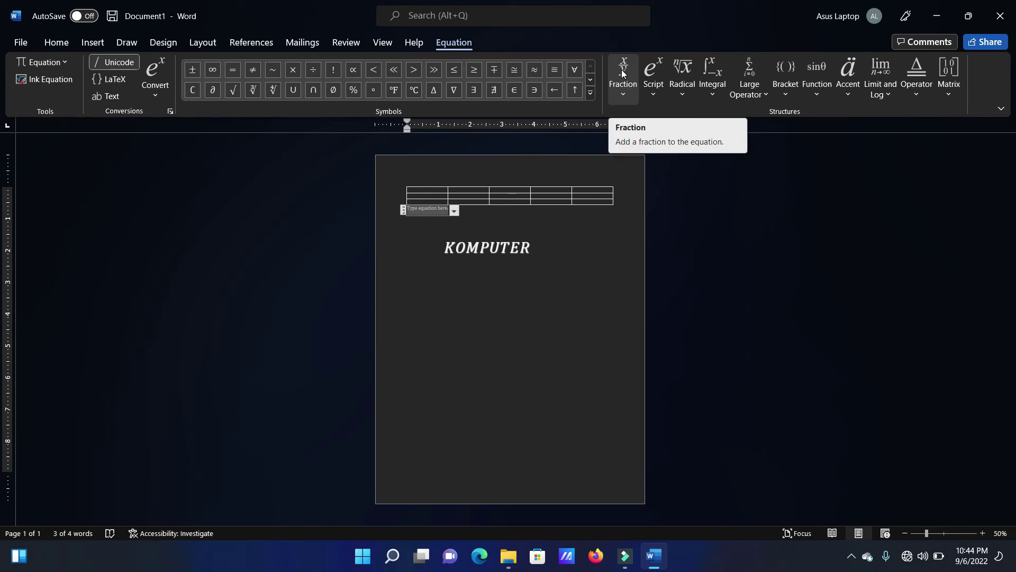
left_click(622, 99)
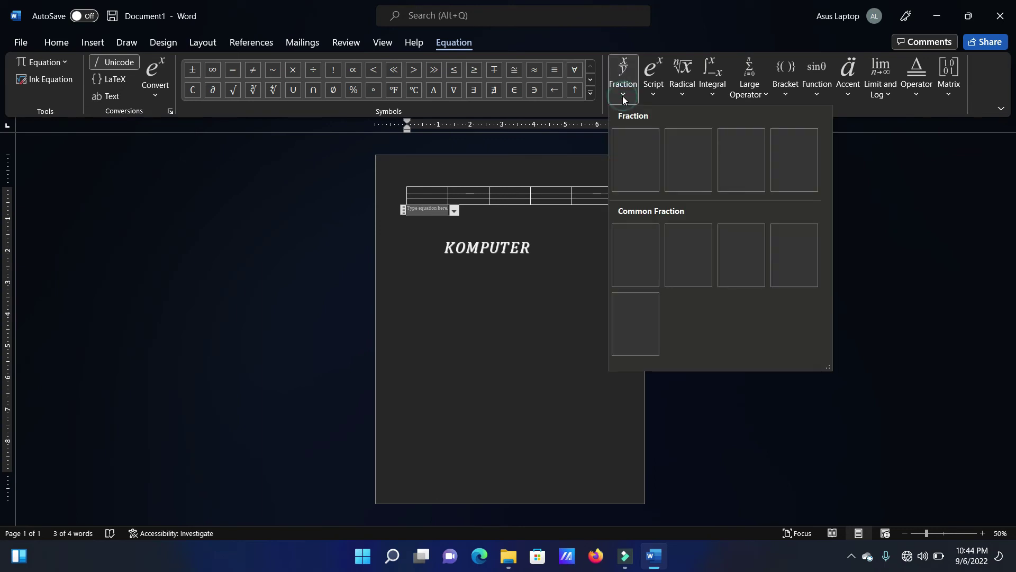
left_click(637, 153)
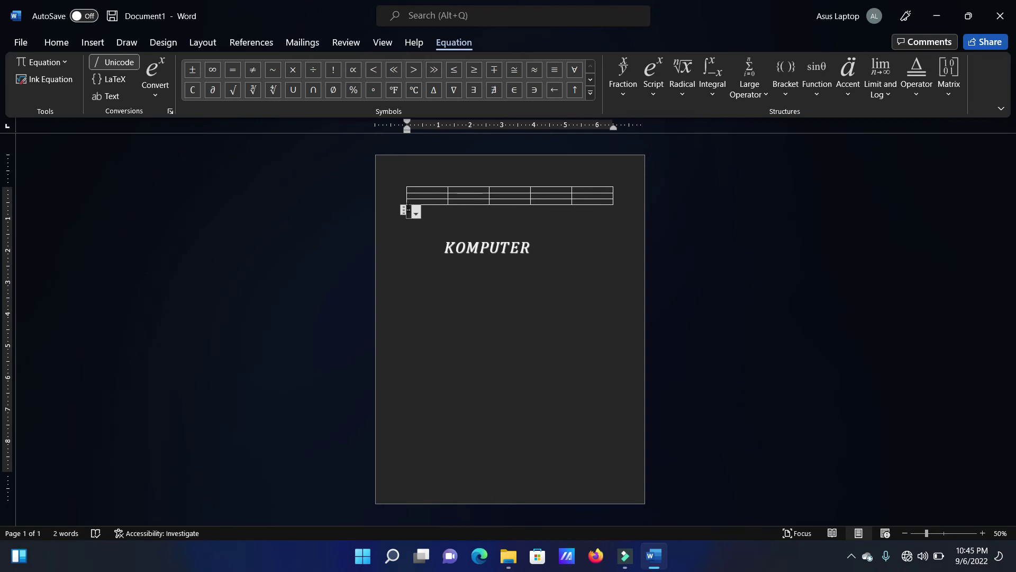
- Enter 2 beside the fraction in the equation below the table and leave the equation
type("-2")
left_click(408, 209)
left_click(409, 210)
left_click(406, 209)
left_click(408, 212)
left_click(475, 345)
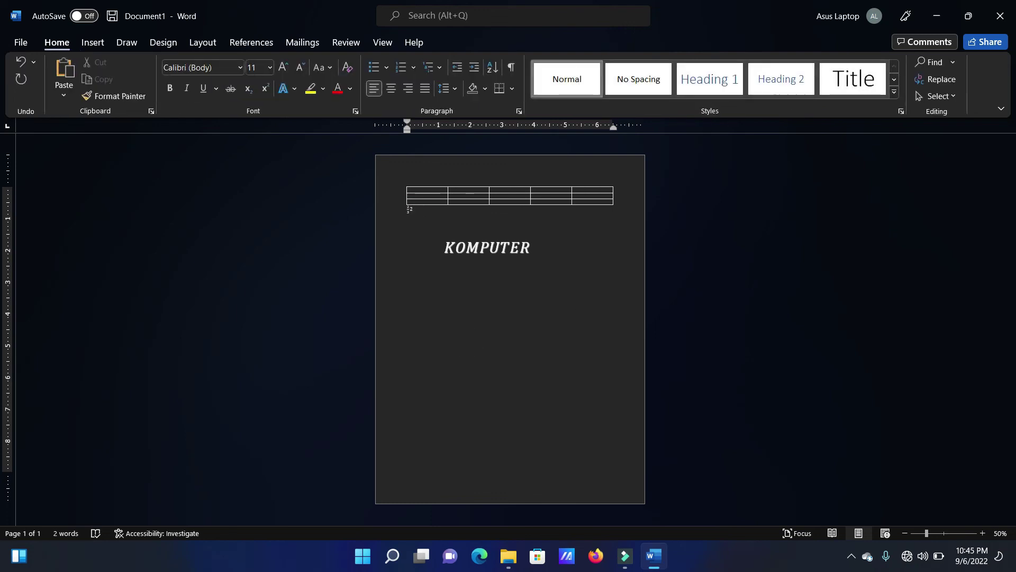
left_click(983, 533)
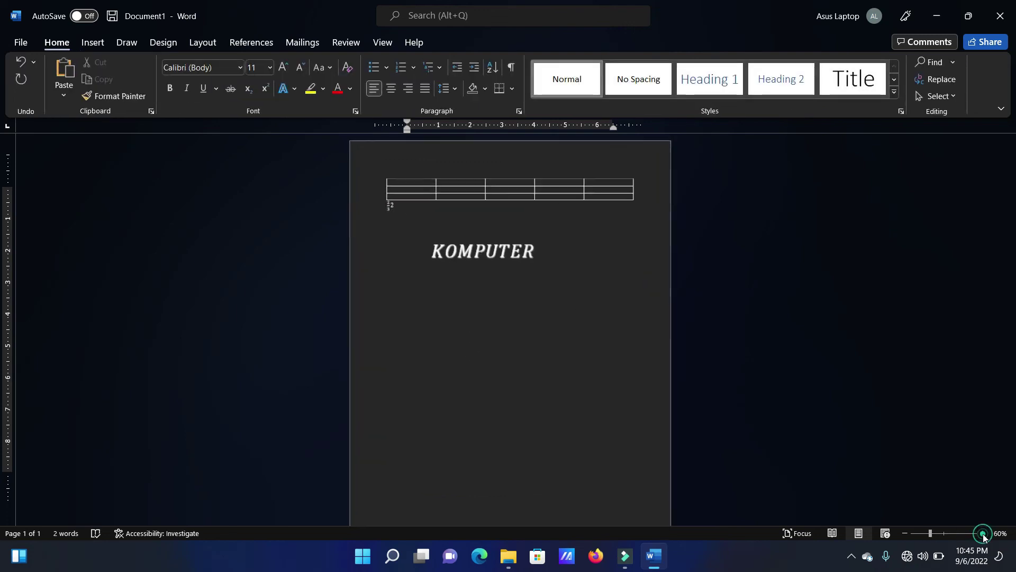
- Enlarge the page view to 150% and examine the fraction equation below the table
left_click(983, 534)
left_click(983, 533)
left_click(983, 533)
left_click(983, 534)
left_click(983, 533)
left_click(983, 534)
left_click(983, 534)
left_click(983, 533)
left_click(983, 533)
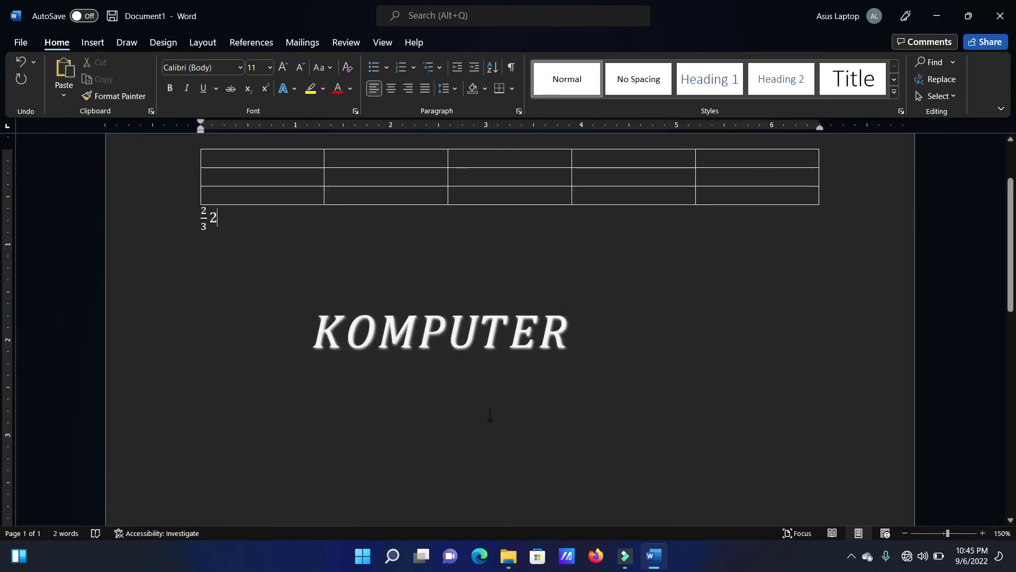
left_click(214, 218)
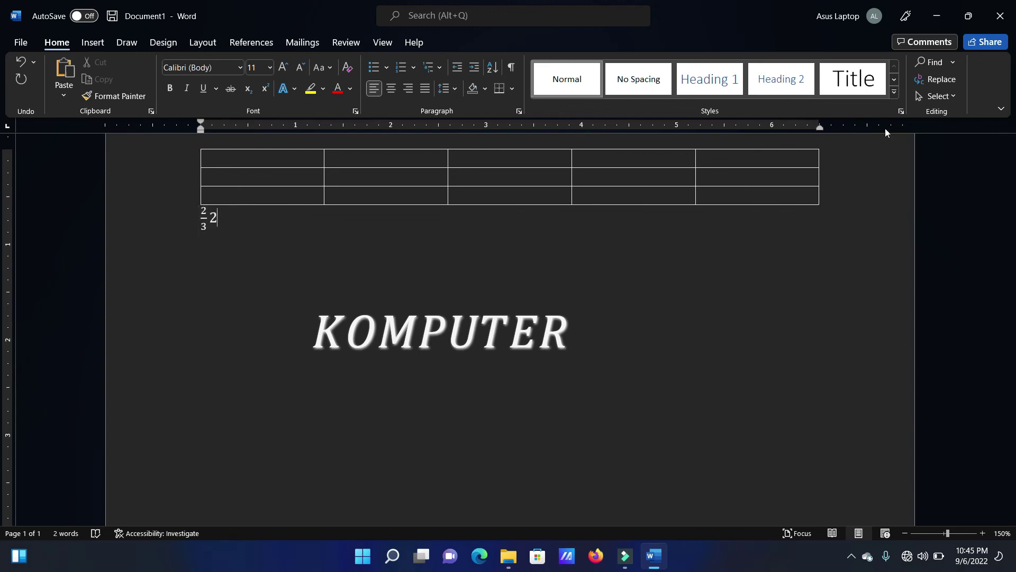
- Review the built-in equations and start a new equation at the fraction below the table to examine the equation symbols and structures
left_click(85, 42)
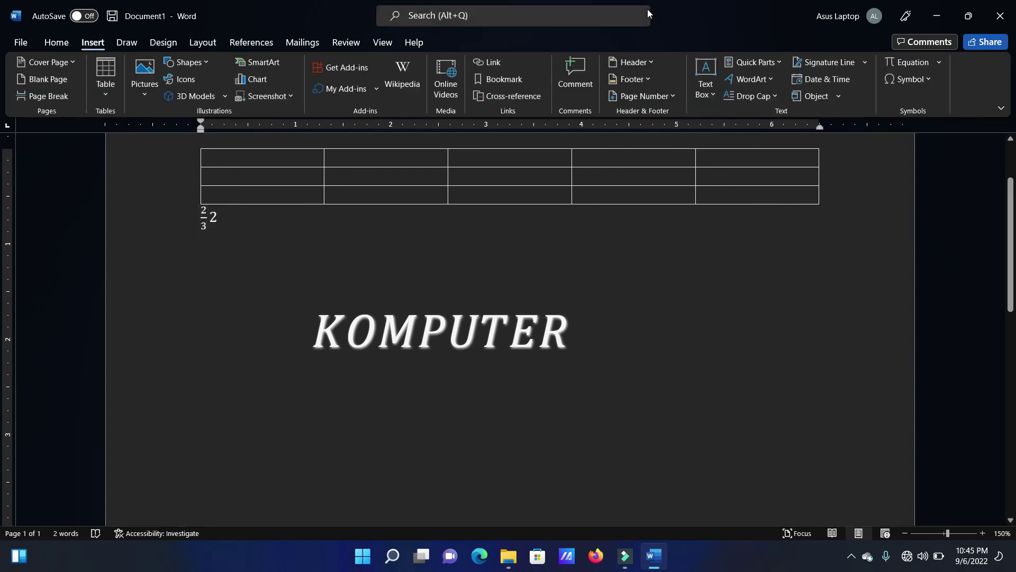
left_click(939, 63)
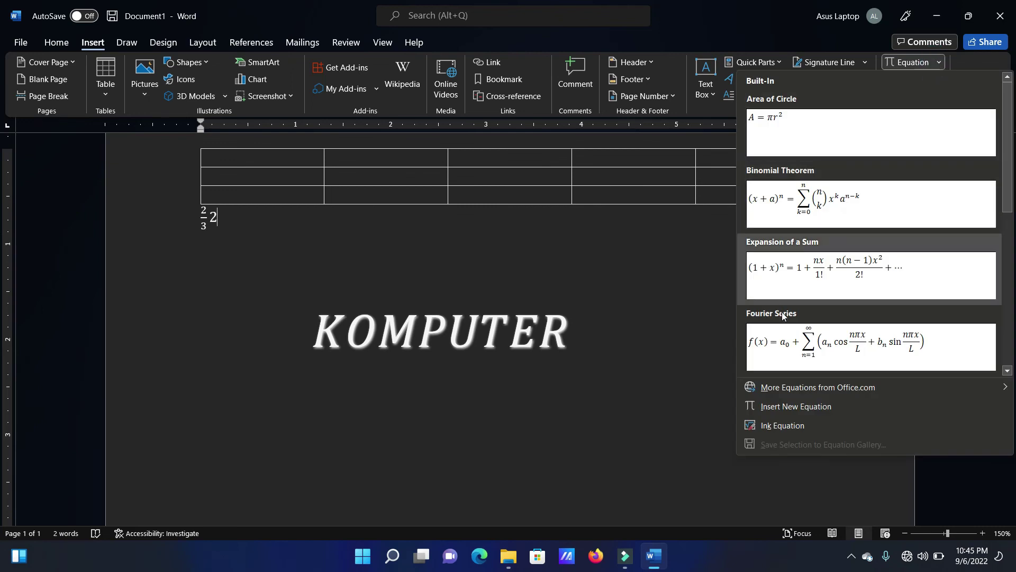
left_click(790, 407)
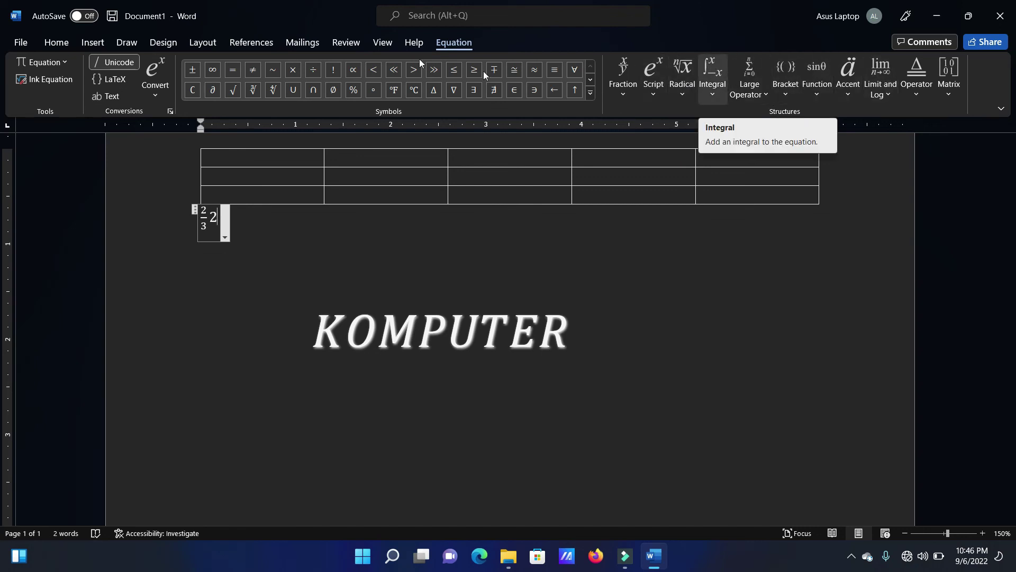
- Examine the commonly used symbols available for insertion and close the list without choosing one
left_click(103, 40)
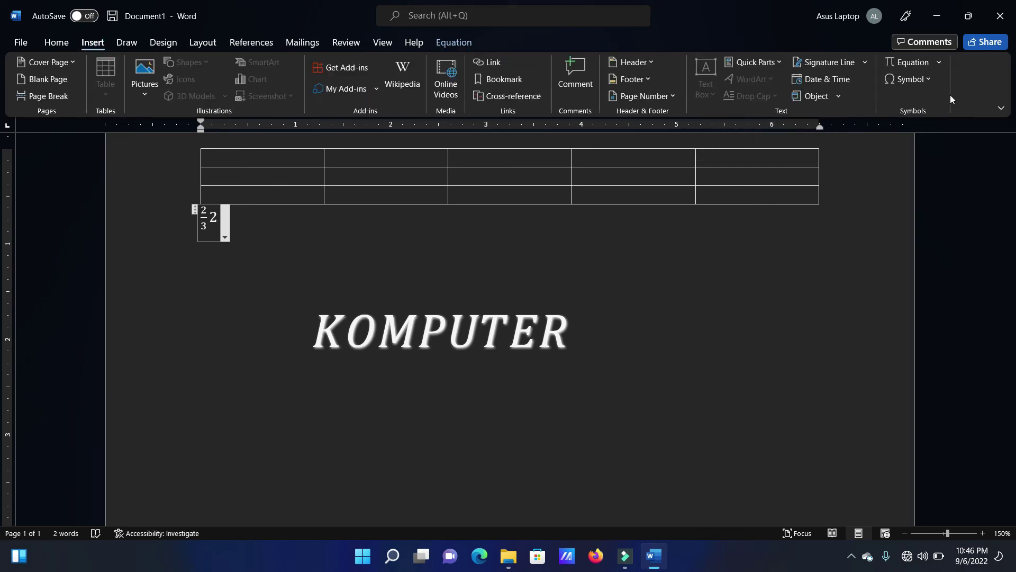
left_click(930, 80)
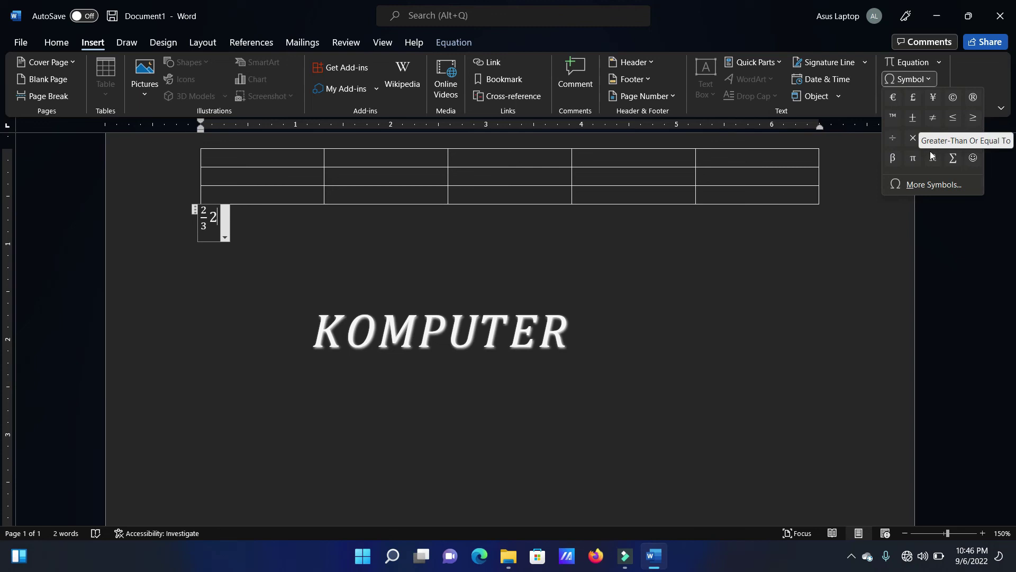
left_click(787, 277)
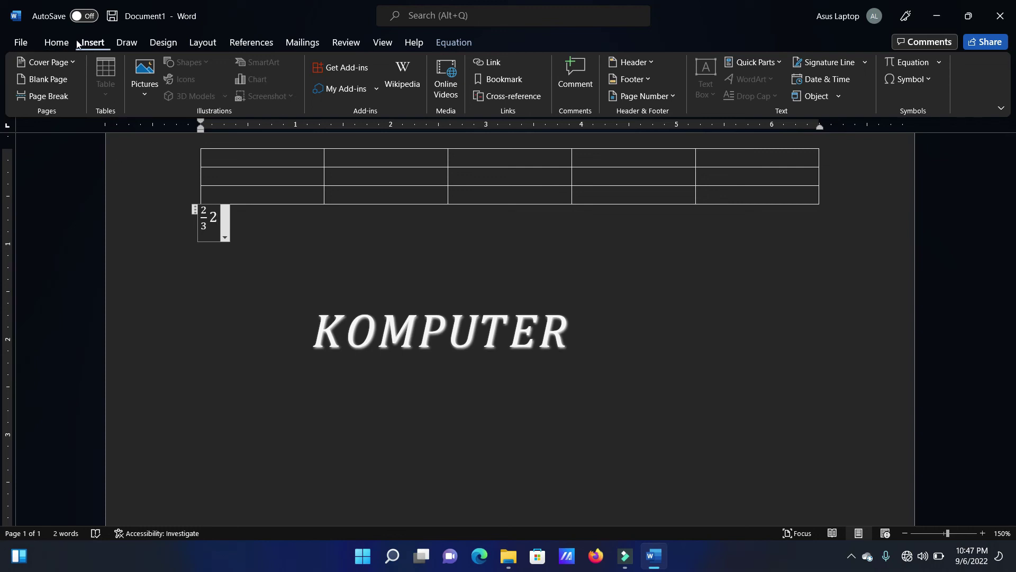
left_click(58, 42)
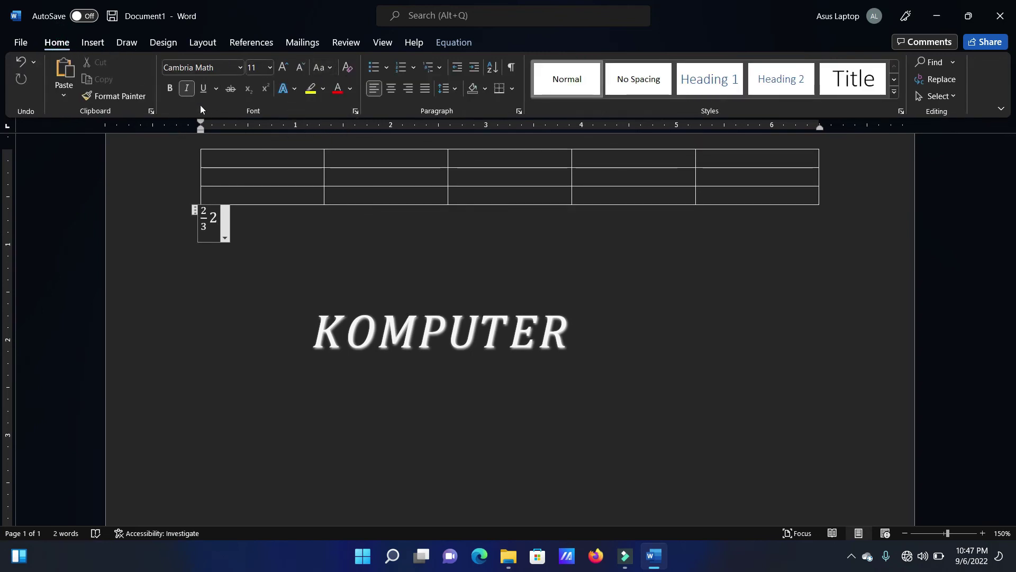
left_click(98, 42)
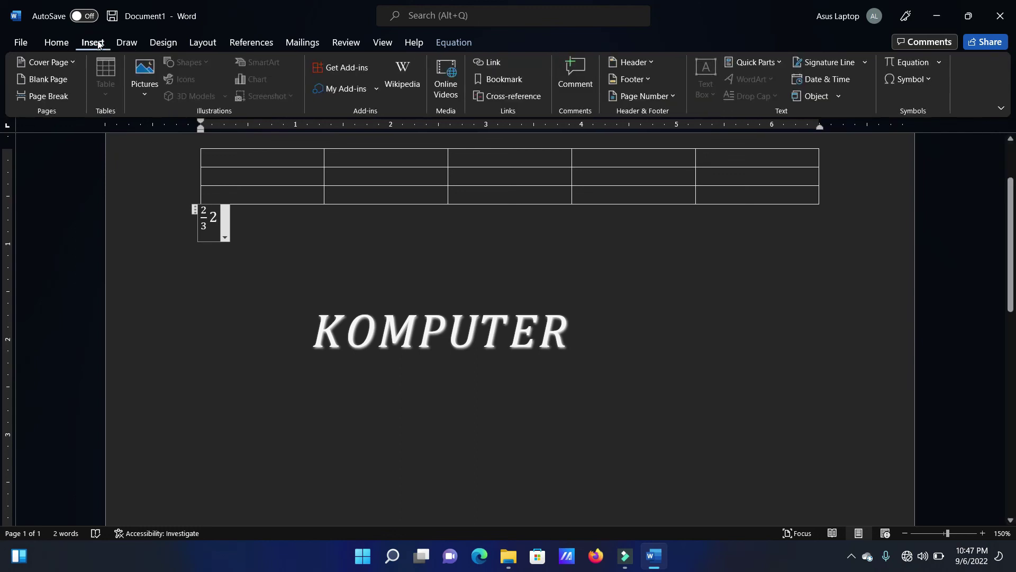